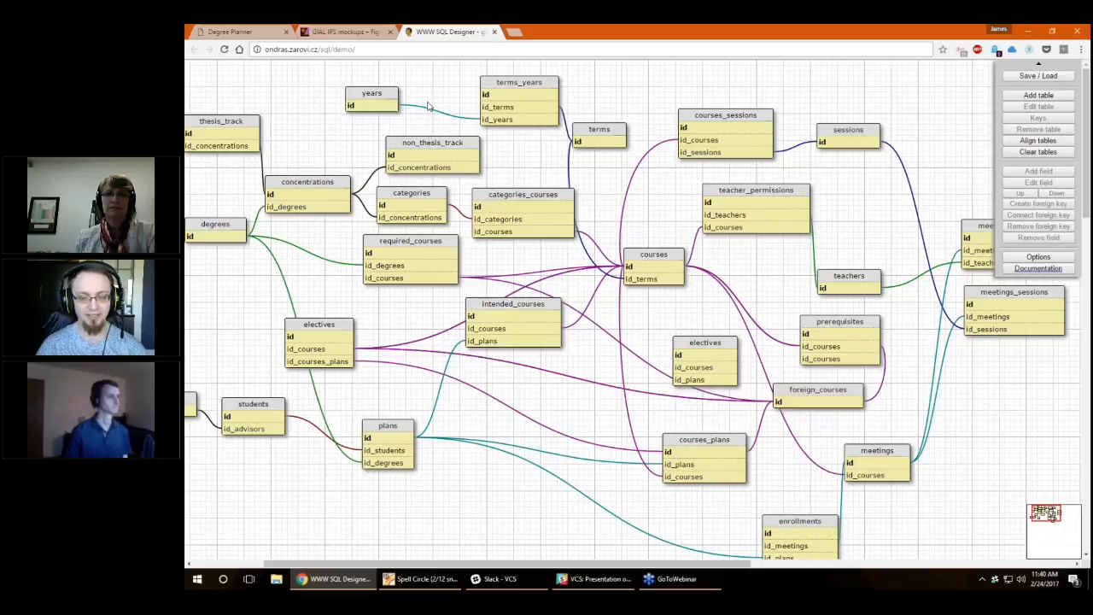
Examine the advisor dashboard and plan-editing screens in the GIAL IPS mockups
click(358, 31)
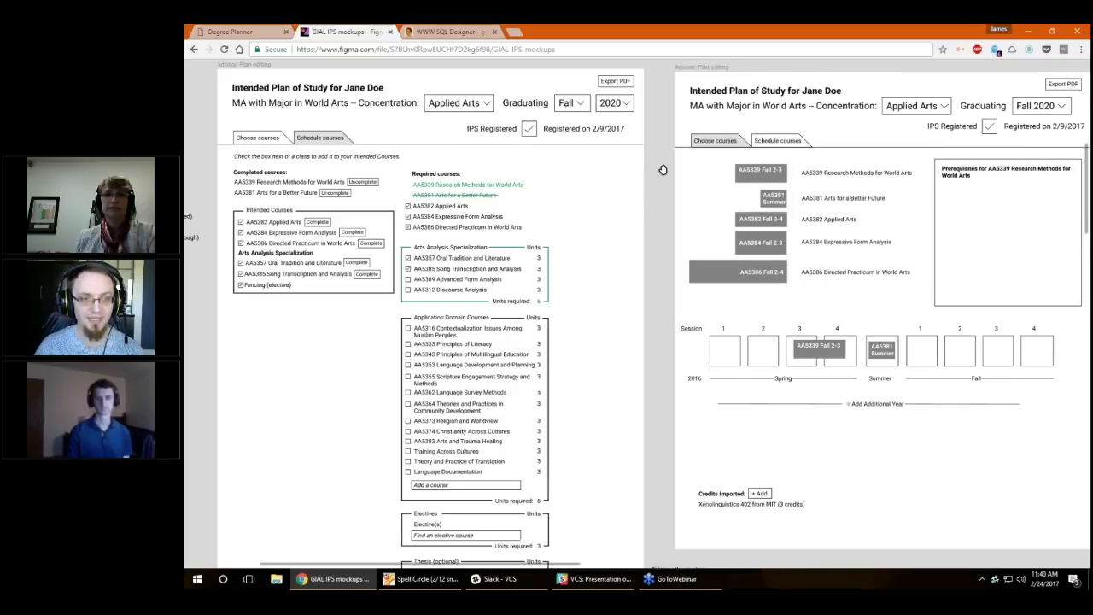
scroll(662, 170, up, 5)
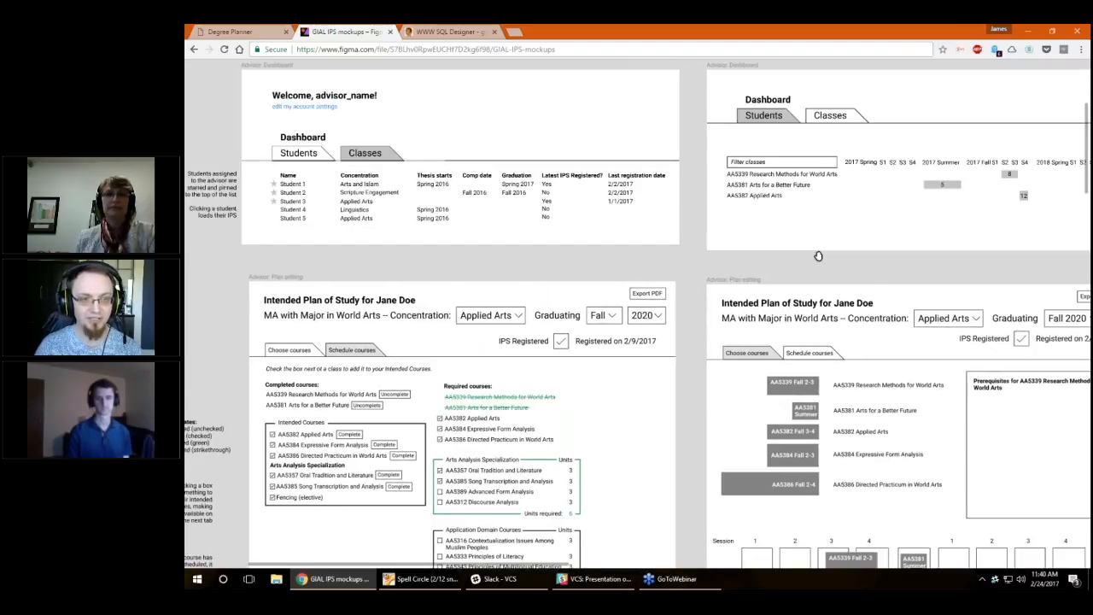
drag(818, 256, 576, 216)
scroll(575, 216, down, 6)
scroll(576, 216, right, 6)
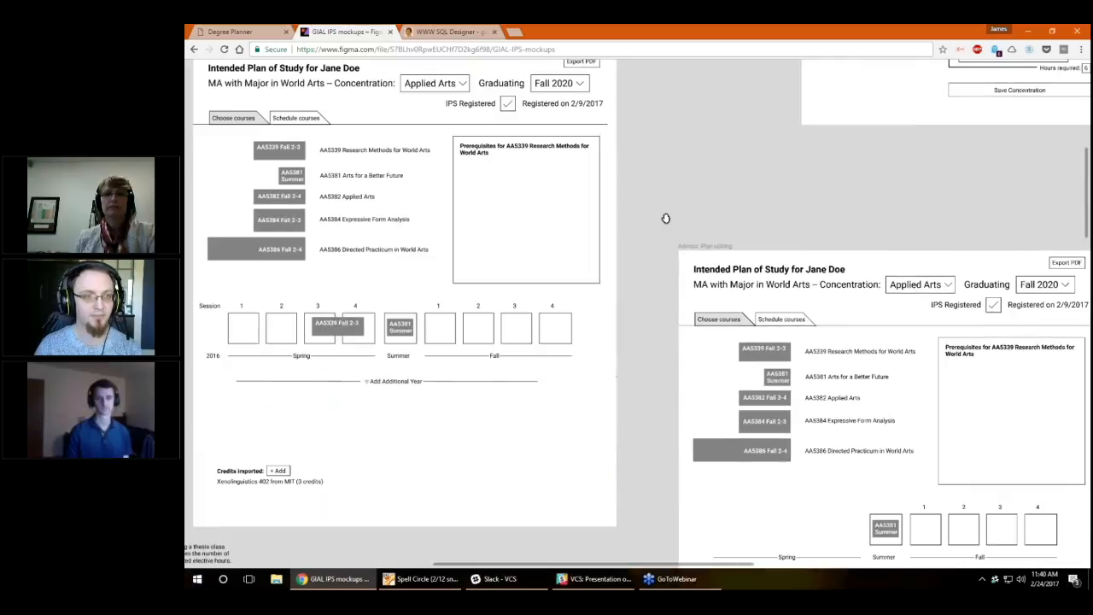
scroll(659, 205, right, 1)
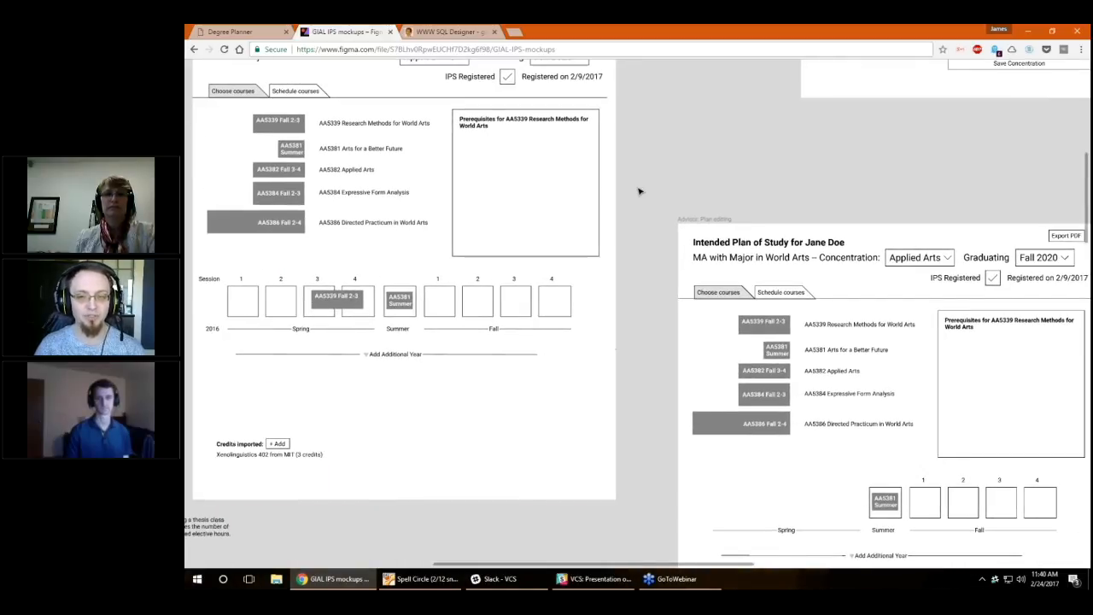
scroll(639, 179, up, 3)
scroll(639, 178, left, 1)
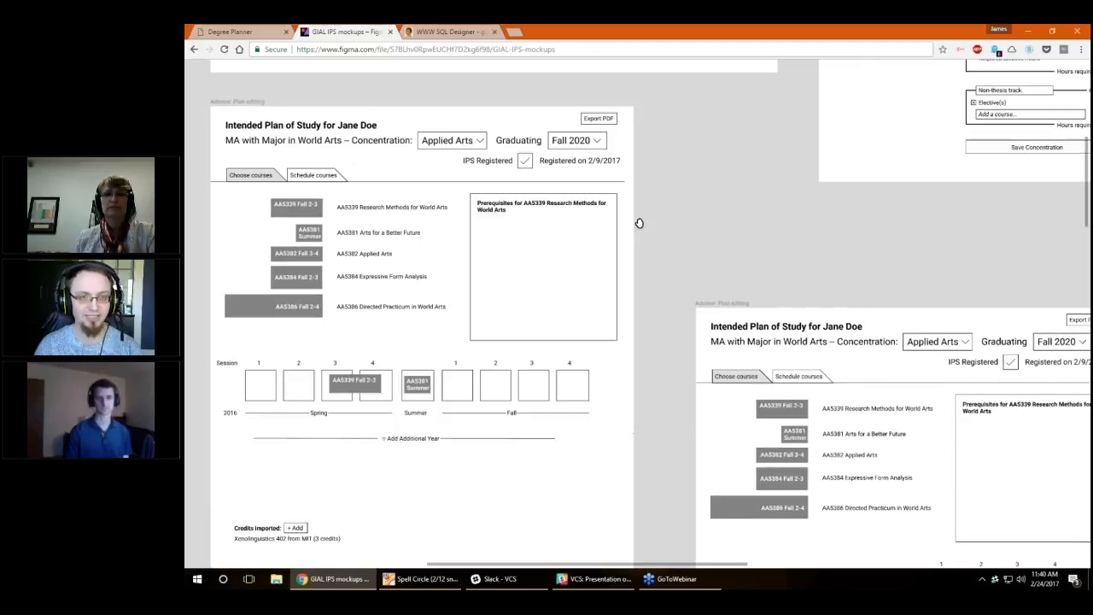
scroll(638, 223, down, 2)
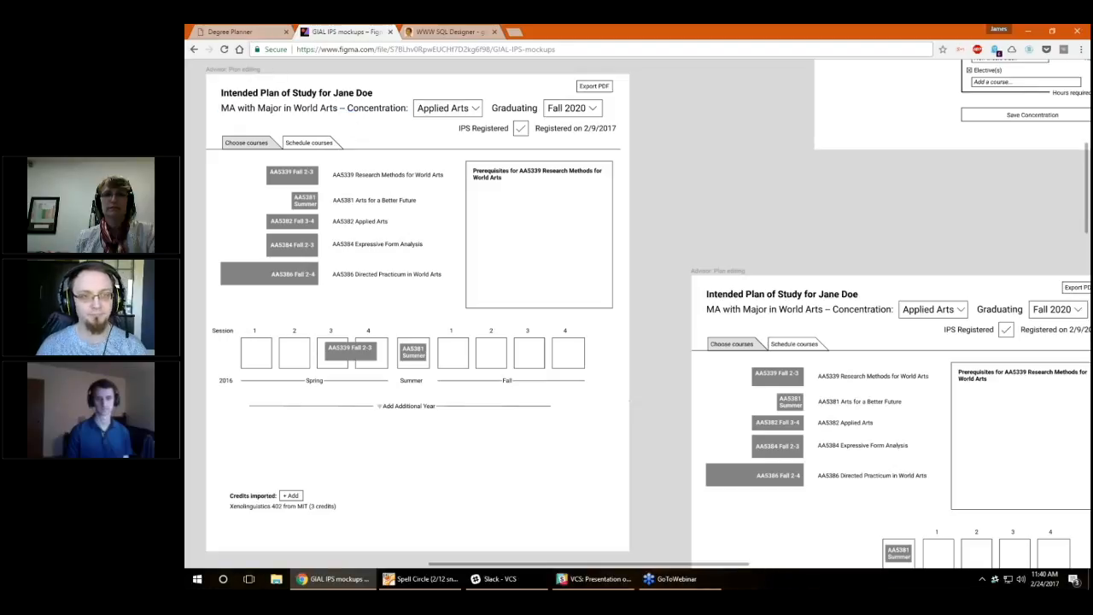
Switch to the GIAL Degree Planner and log in by entering the account password
click(258, 33)
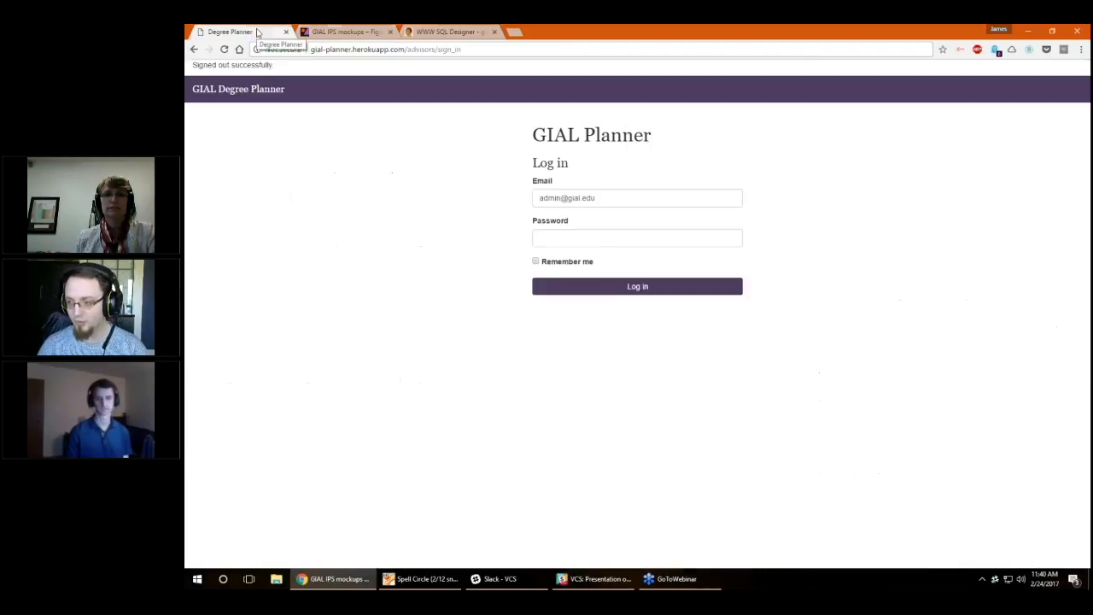
click(611, 243)
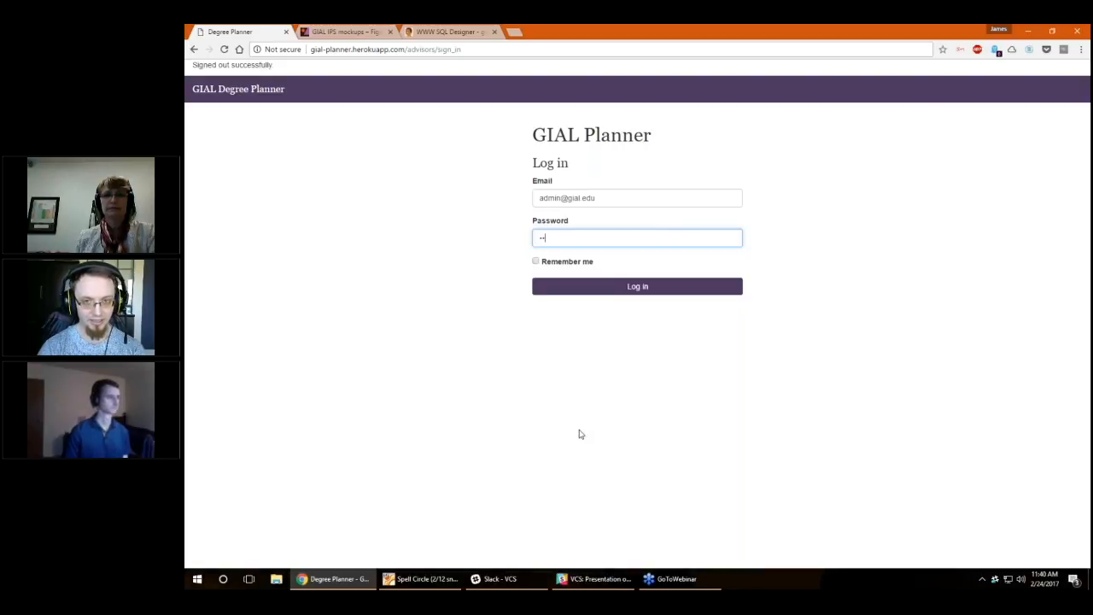
text(••••••••)
key(Return)
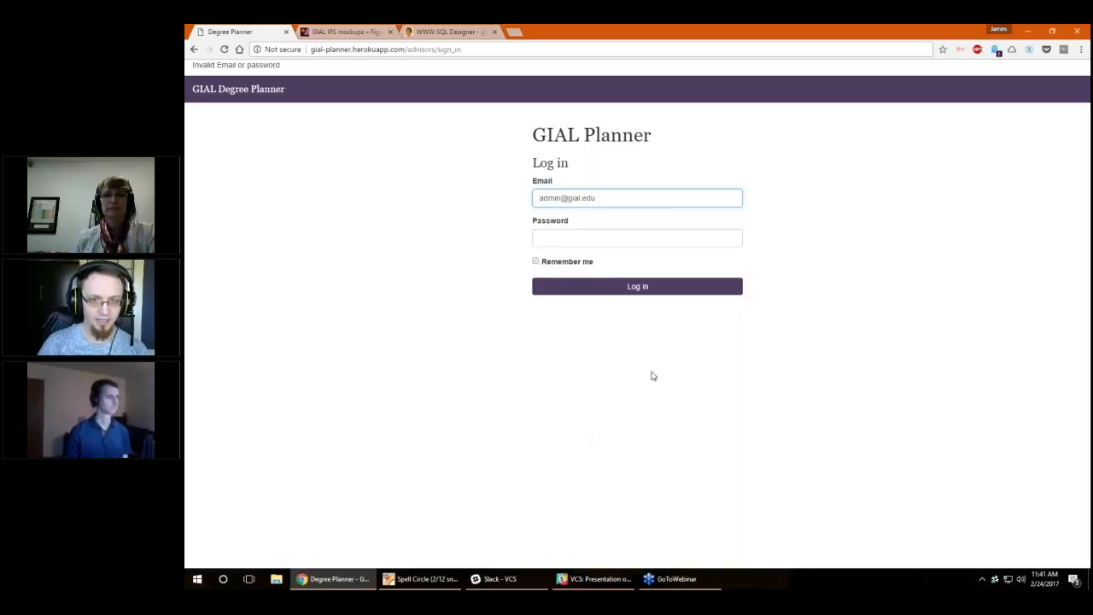
click(651, 232)
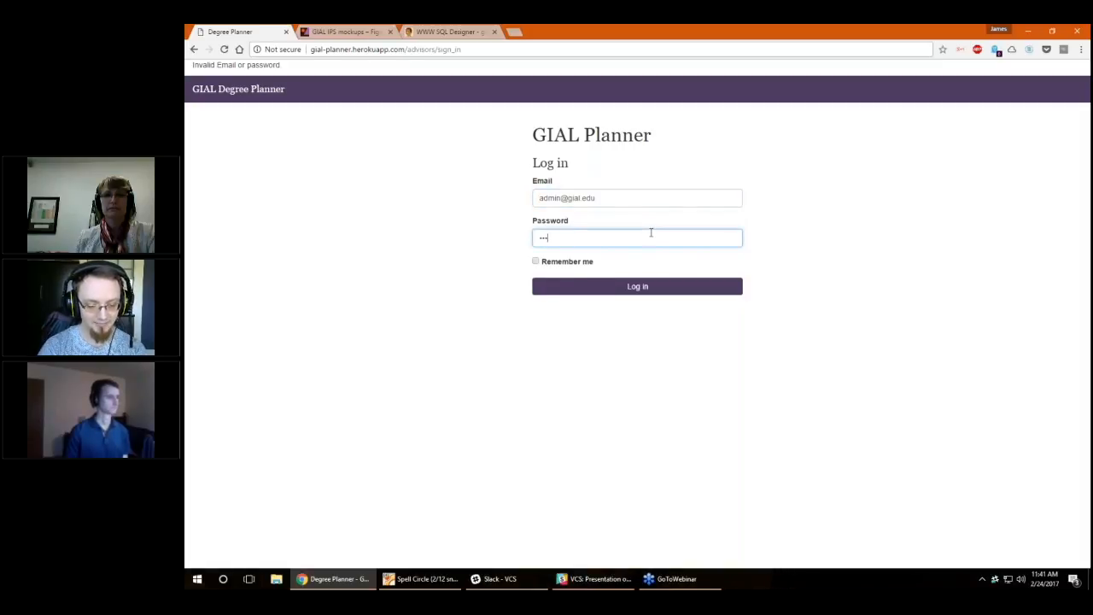
key(Return)
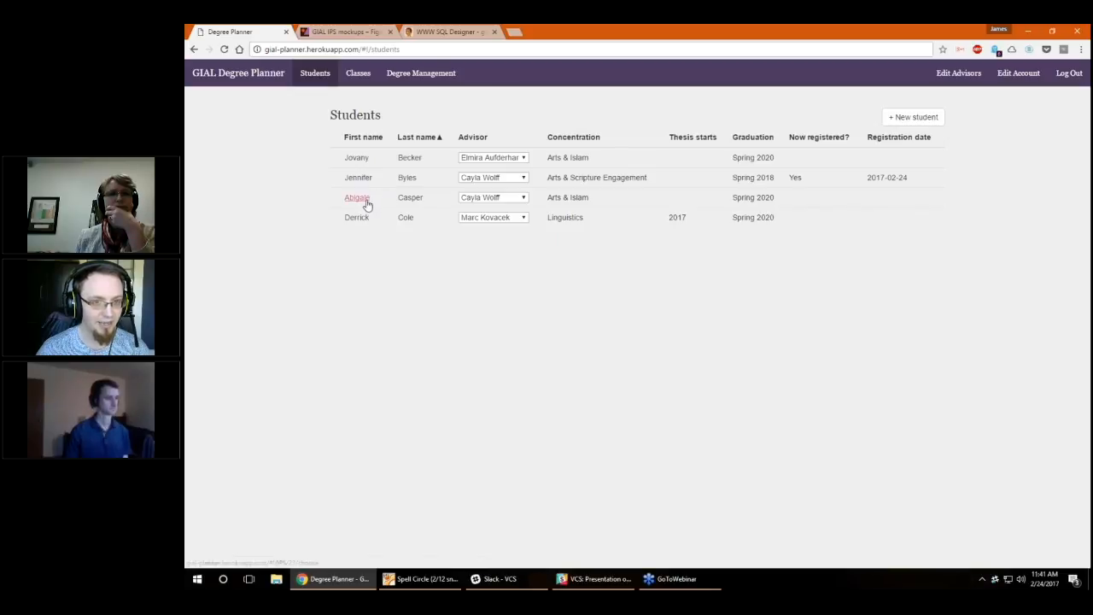
Reassign the third listed student to the Admin advisor and open that student's intended plan of study
click(498, 198)
click(489, 237)
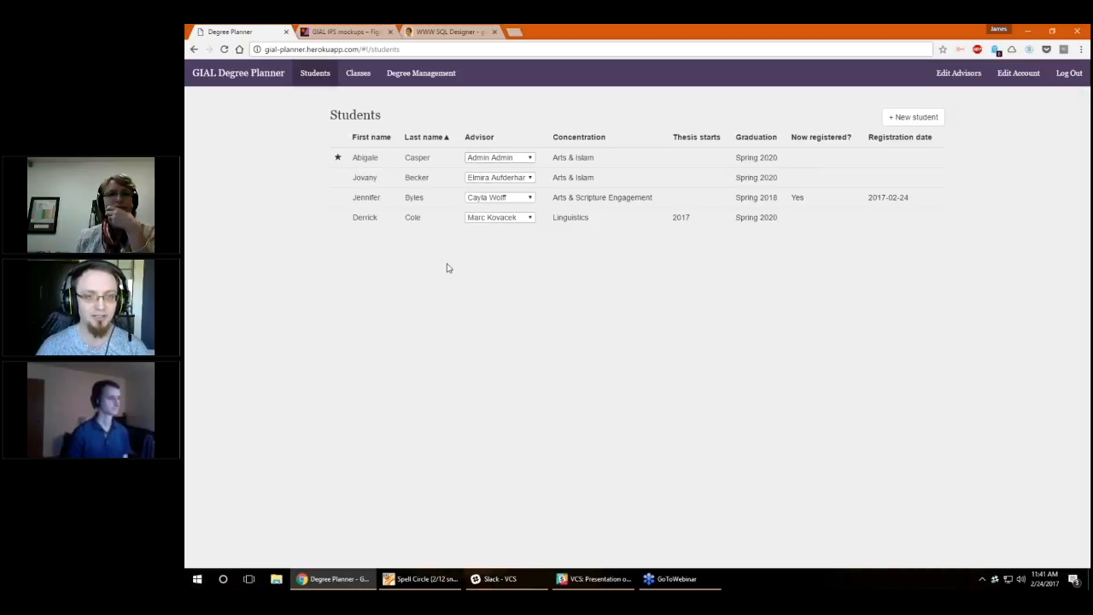
click(365, 157)
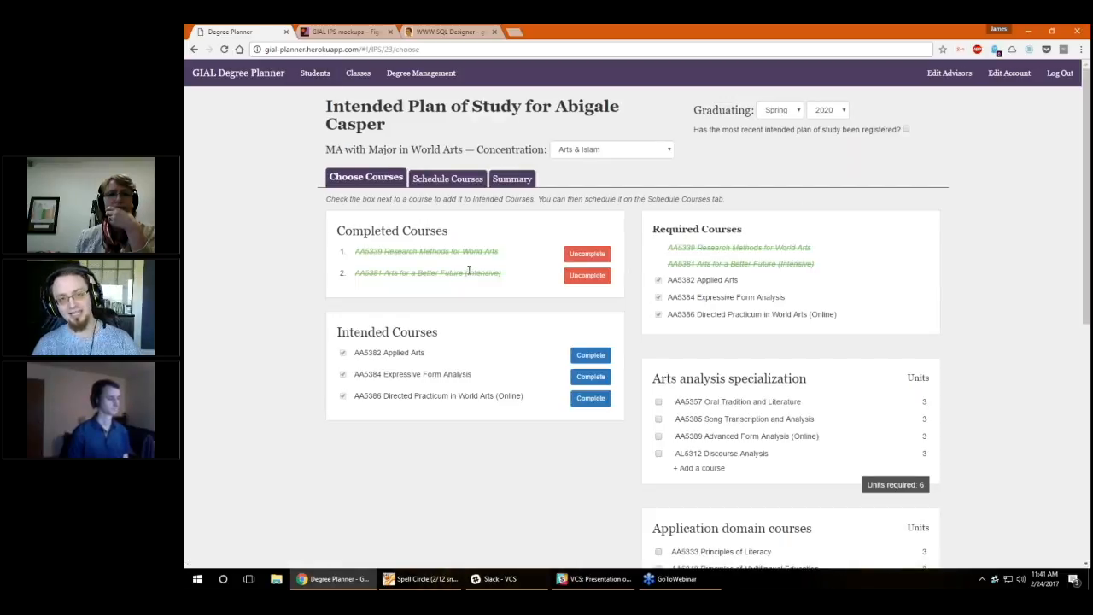
Set the concentration to Applied Arts and choose AA5357 Oral Tradition and Literature and AL5312 Discourse Analysis for the Arts analysis specialization
click(579, 154)
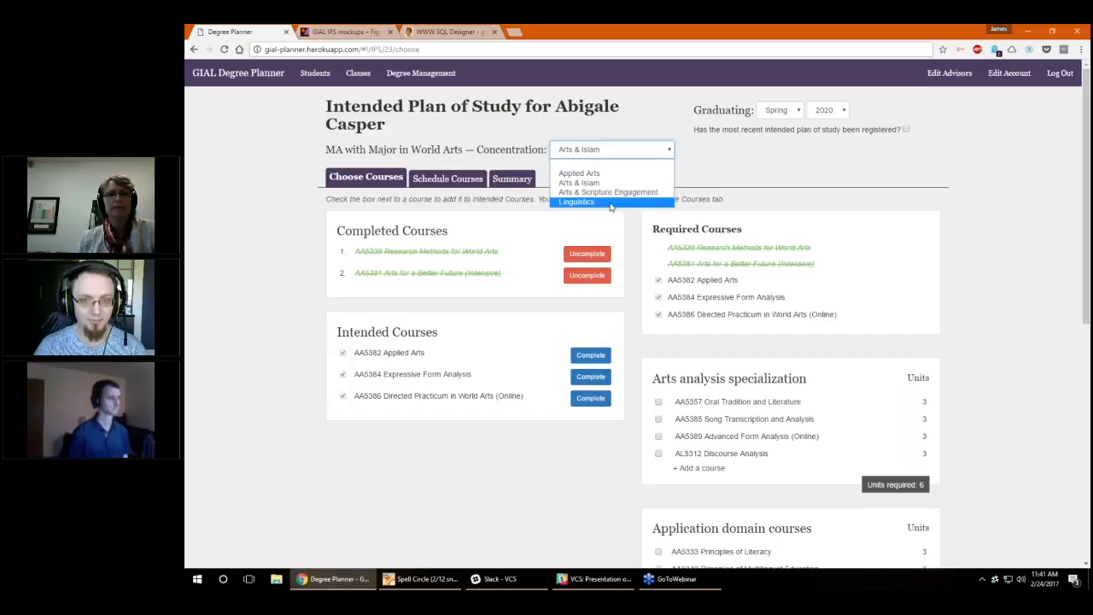
click(589, 172)
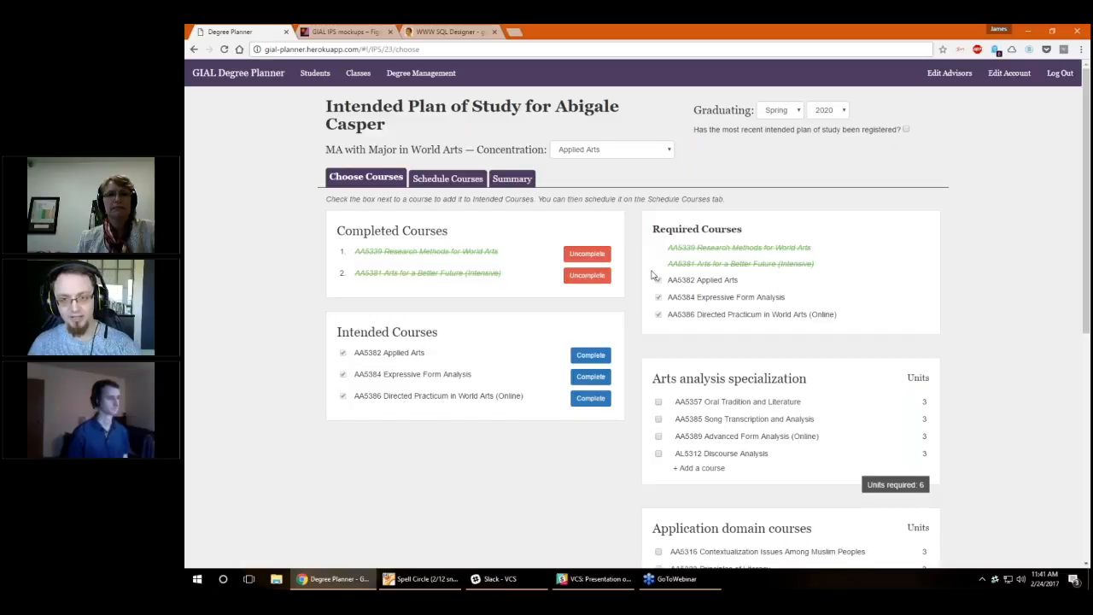
scroll(651, 274, down, 1)
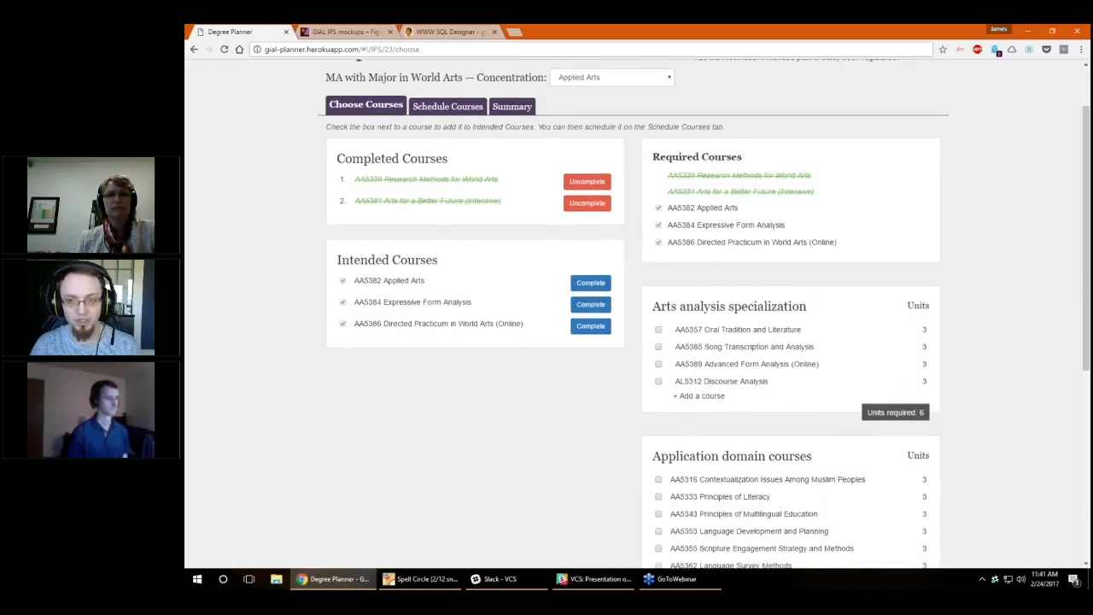
scroll(760, 253, down, 1)
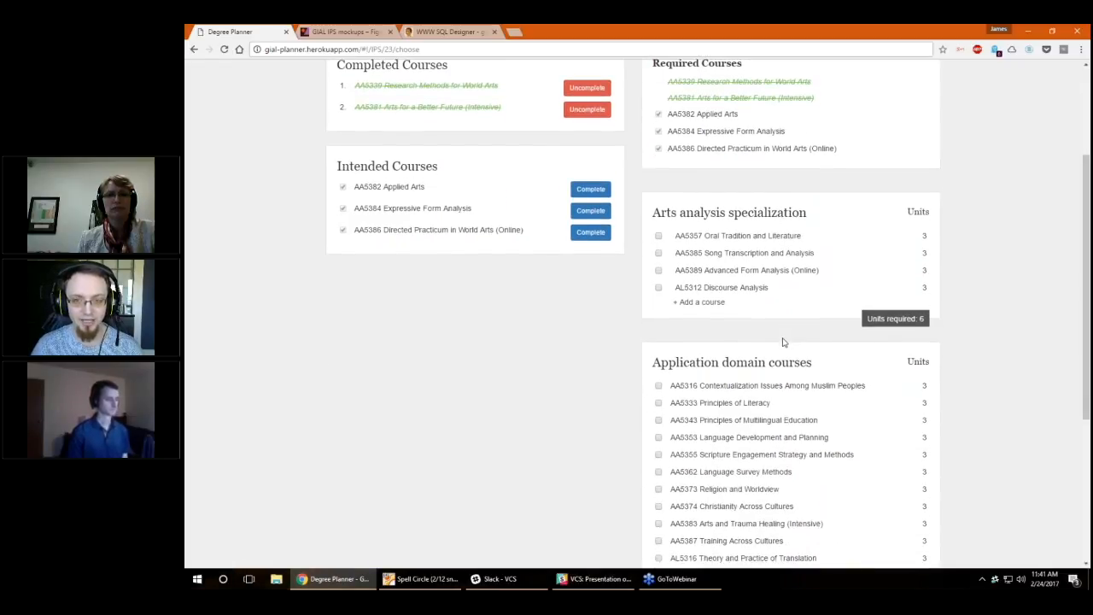
scroll(782, 342, down, 1)
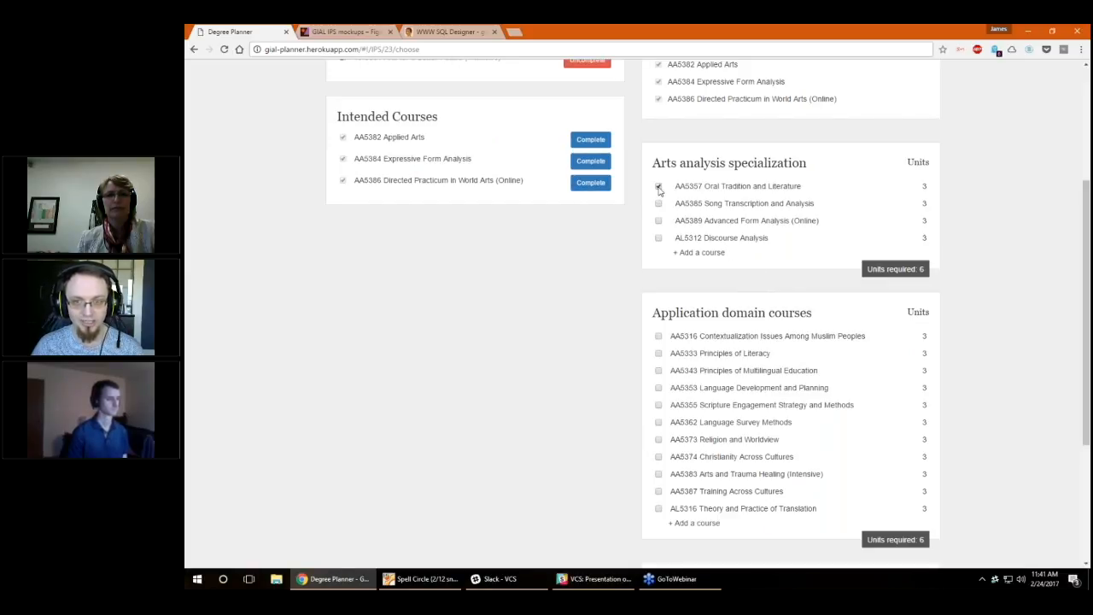
click(658, 238)
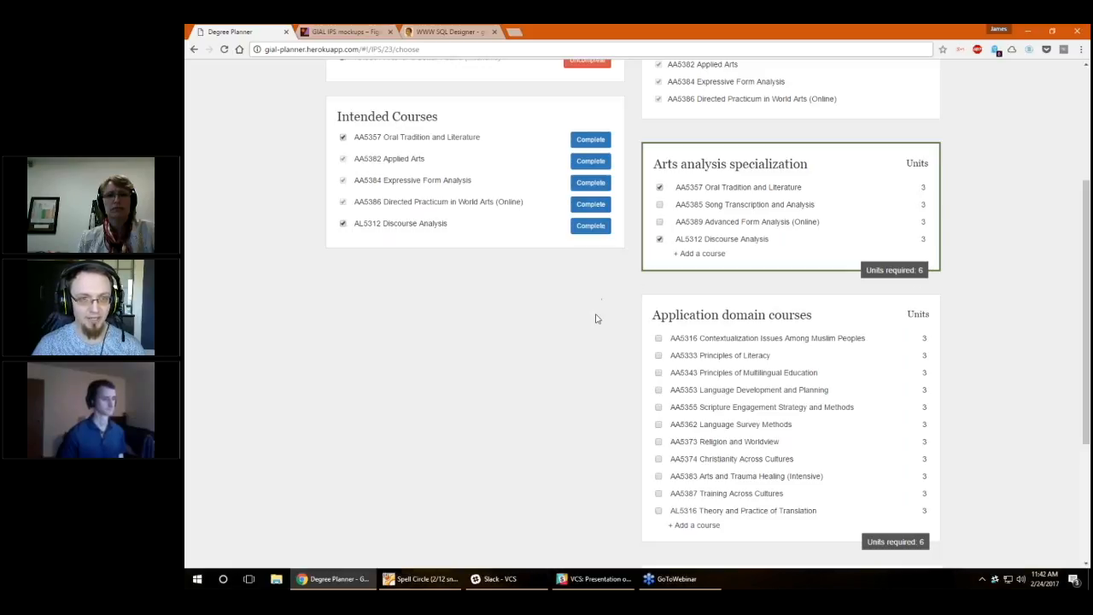
Schedule Oral Tradition and Literature and Applied Arts for Fall 2017 in the student's course schedule
scroll(598, 318, up, 3)
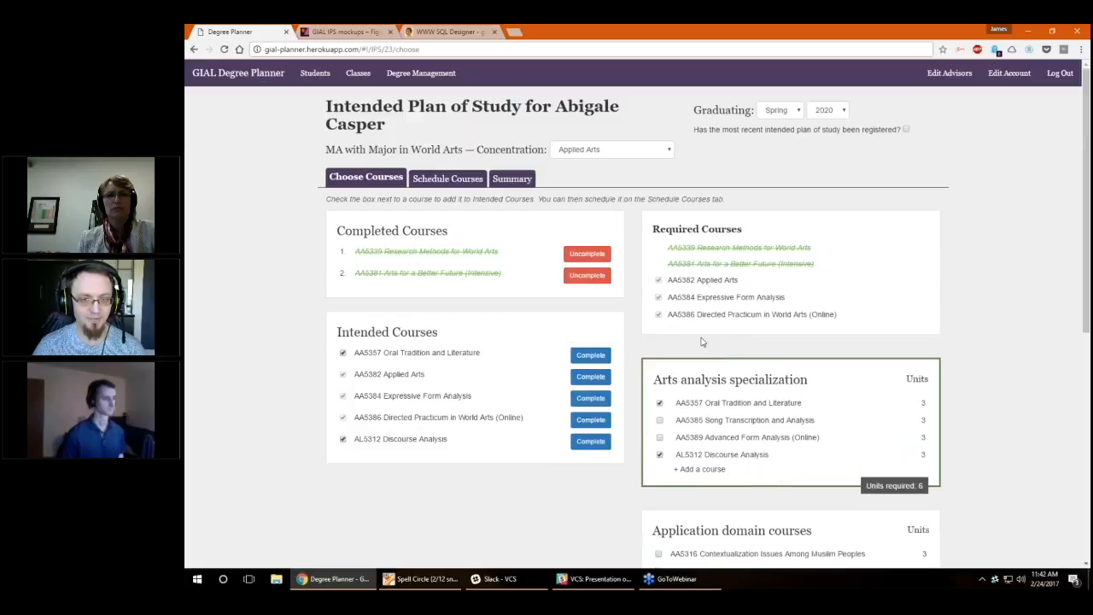
click(436, 181)
scroll(479, 204, down, 1)
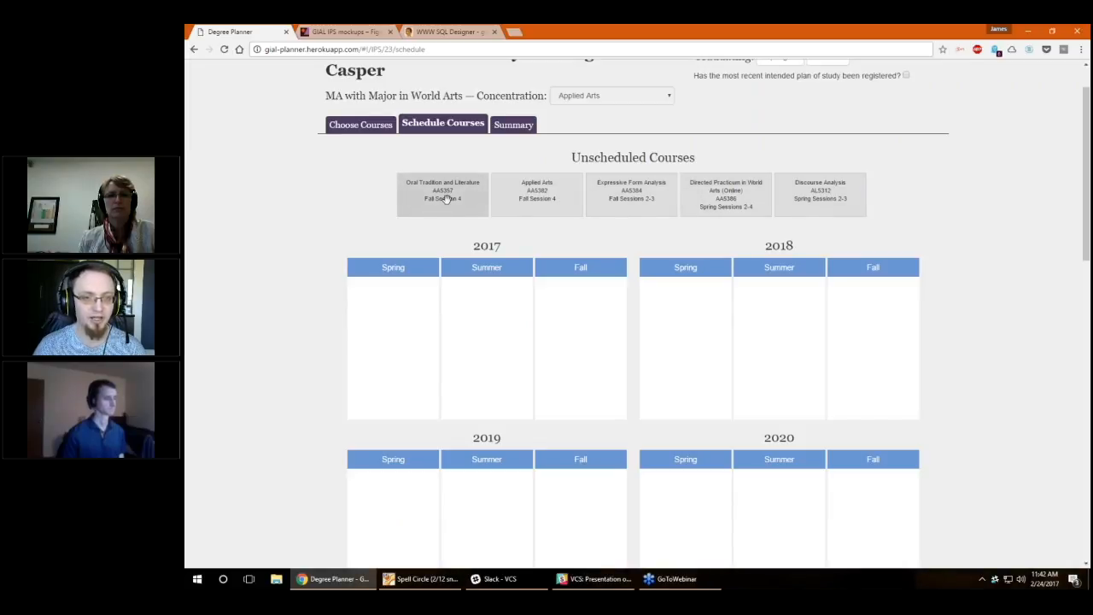
drag(442, 195, 434, 225)
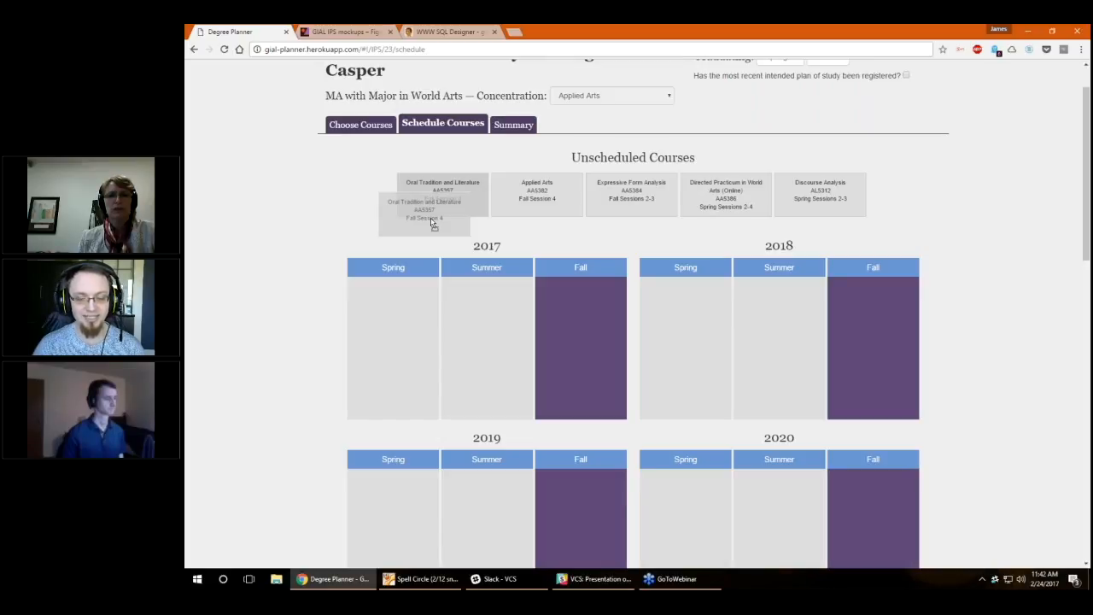
drag(434, 224, 580, 314)
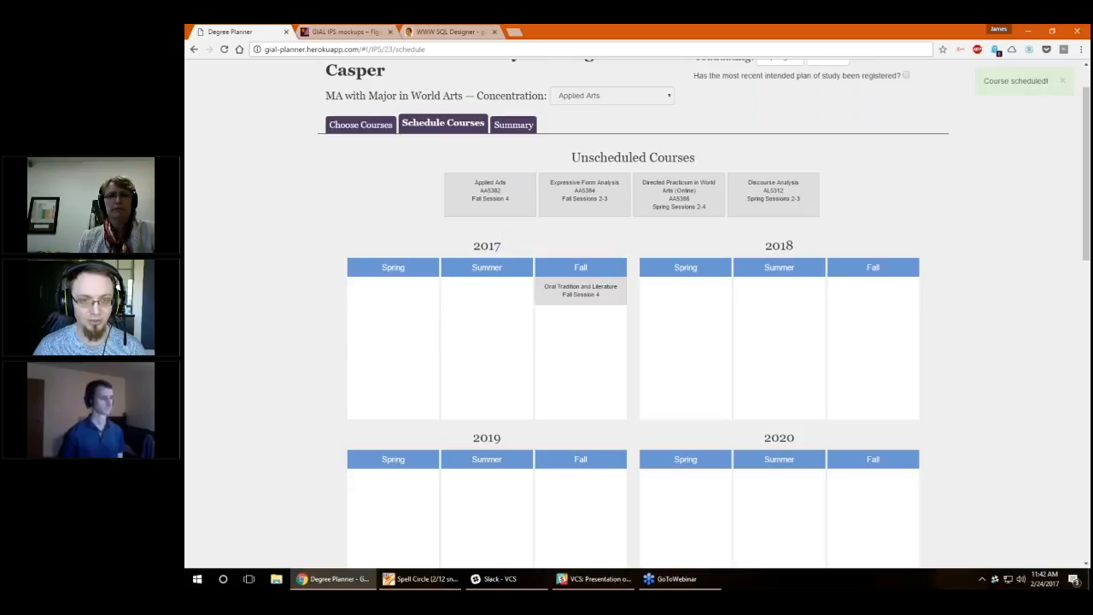
drag(491, 205, 589, 340)
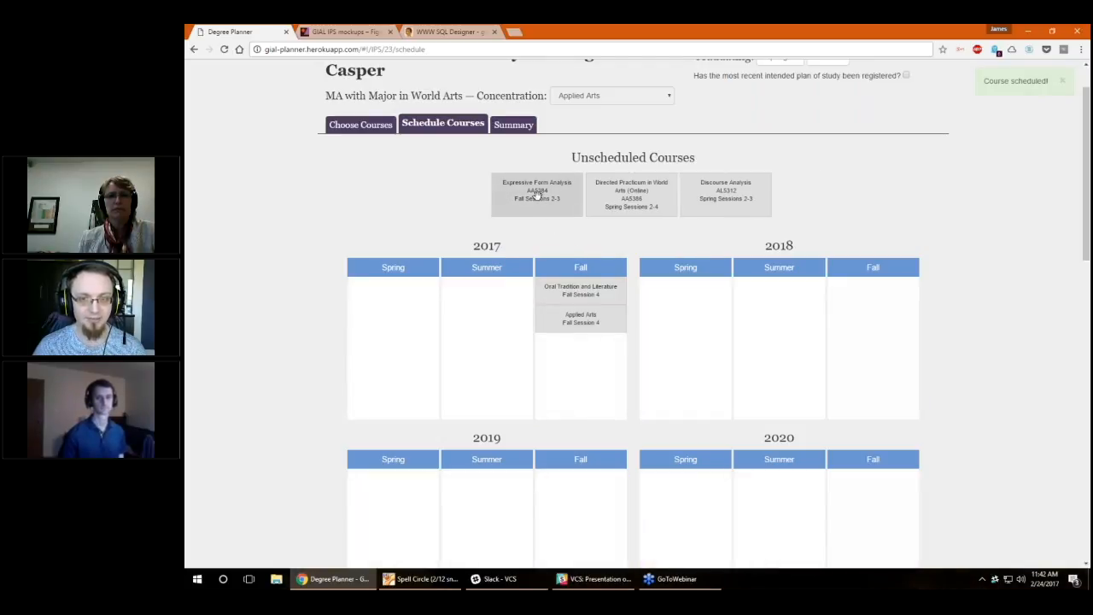
Schedule Expressive Form Analysis for Fall 2018, Directed Practicum in World Arts for Spring 2017 and Discourse Analysis for Spring 2018
drag(537, 198, 864, 308)
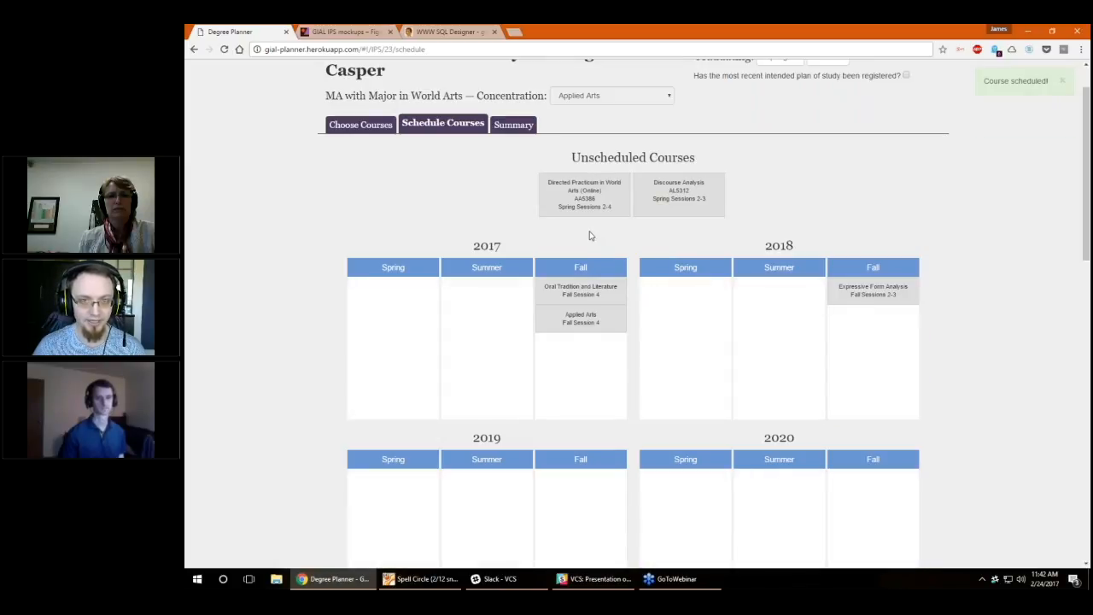
drag(586, 205, 397, 317)
drag(631, 191, 682, 301)
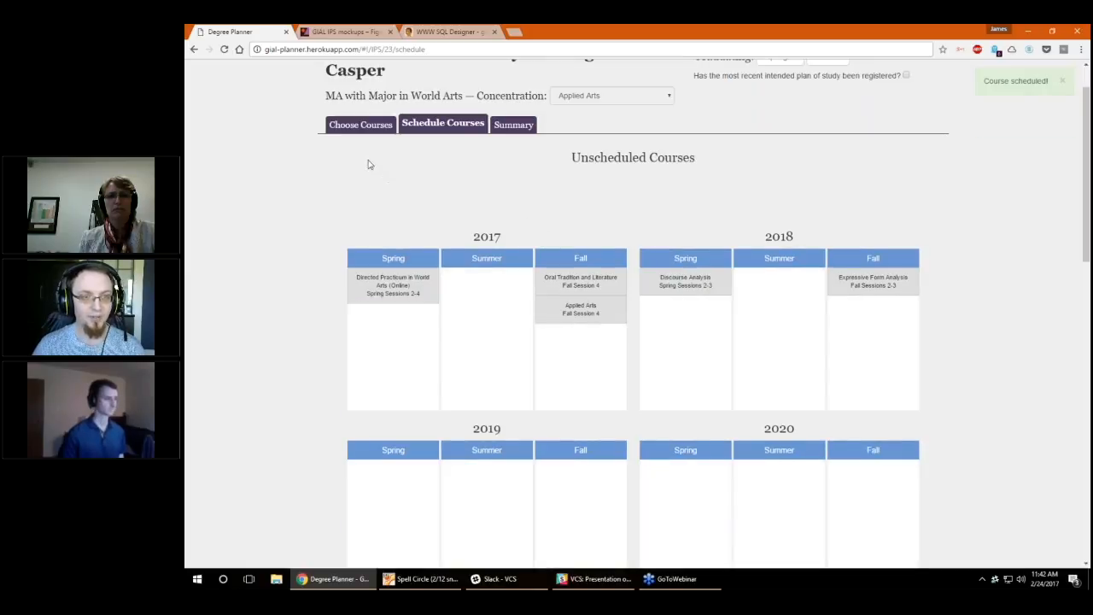
Review the status of the intended courses and the plan's summary form, including its print preview, without saving a PDF
click(365, 134)
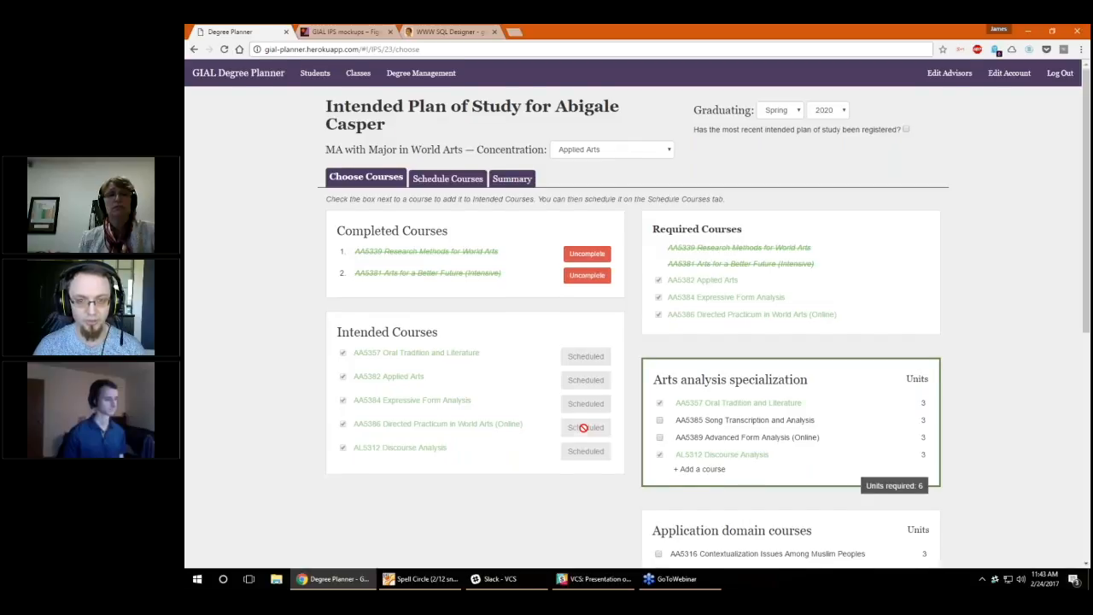
scroll(584, 427, down, 1)
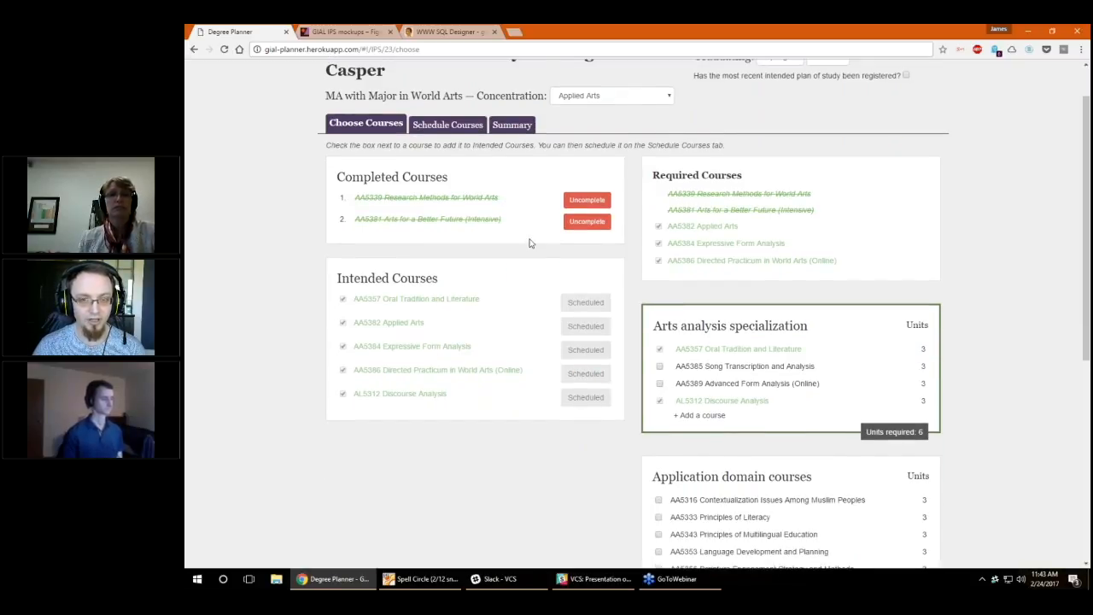
click(513, 128)
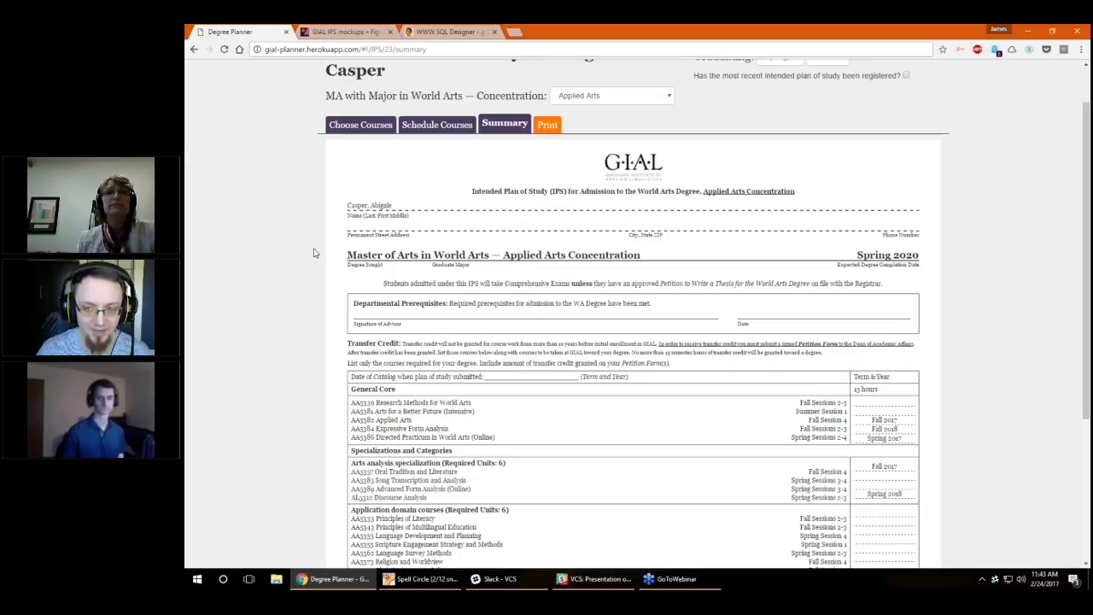
scroll(324, 254, down, 3)
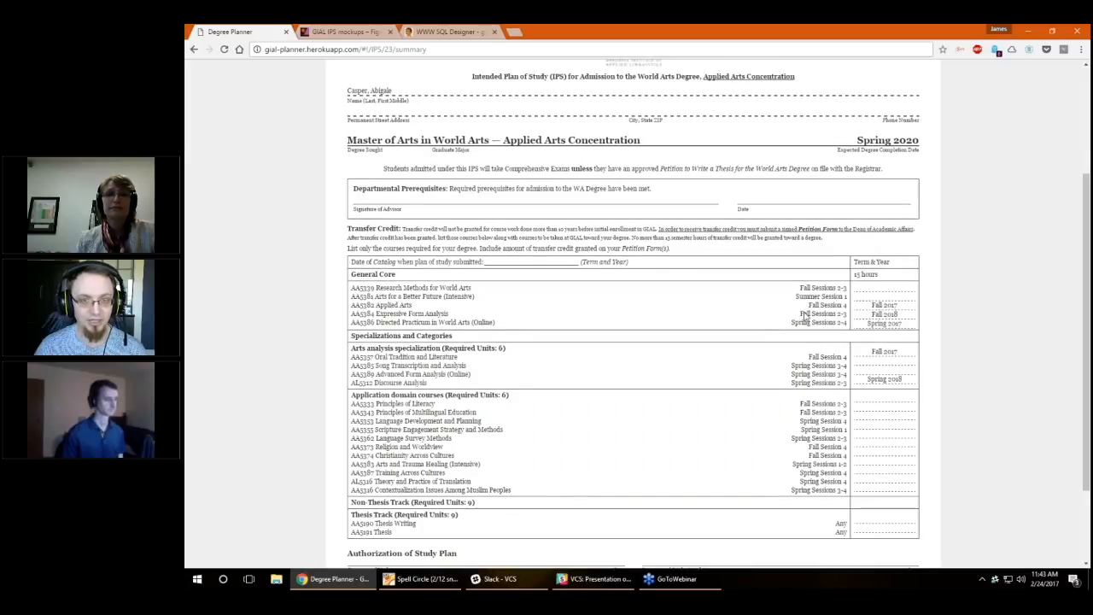
scroll(691, 372, down, 3)
key(ctrl+p)
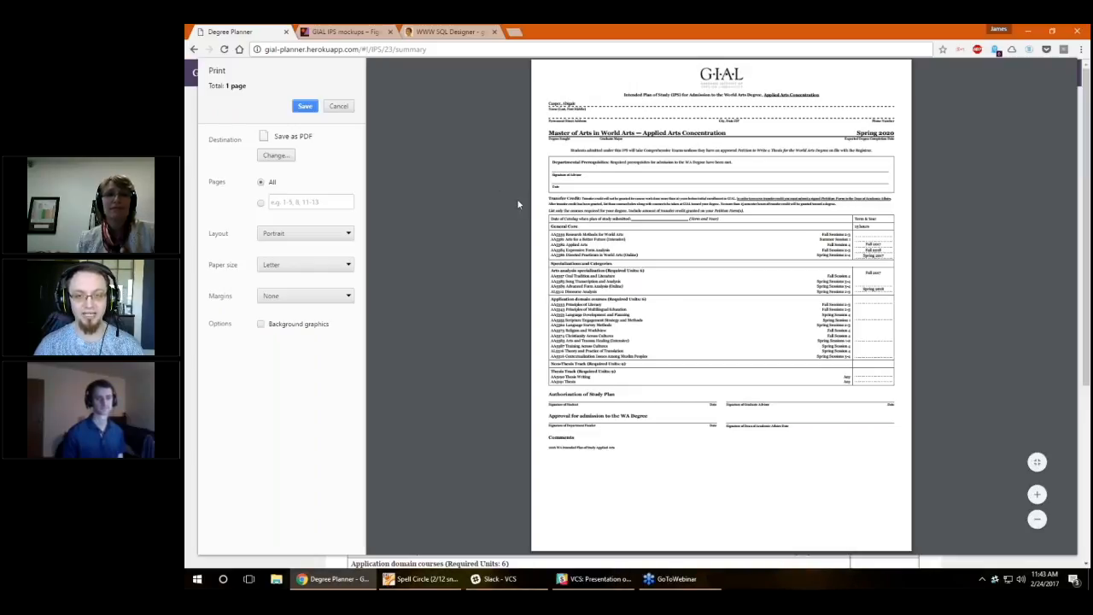
click(347, 109)
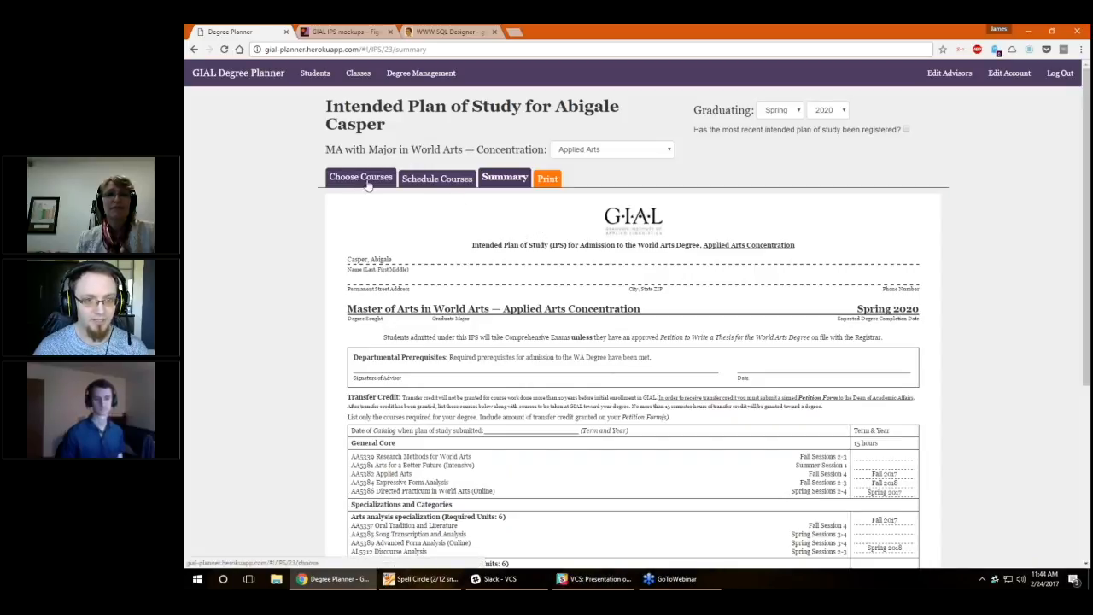
Mark the student's most recent intended plan of study as registered and open the list of classes
click(439, 181)
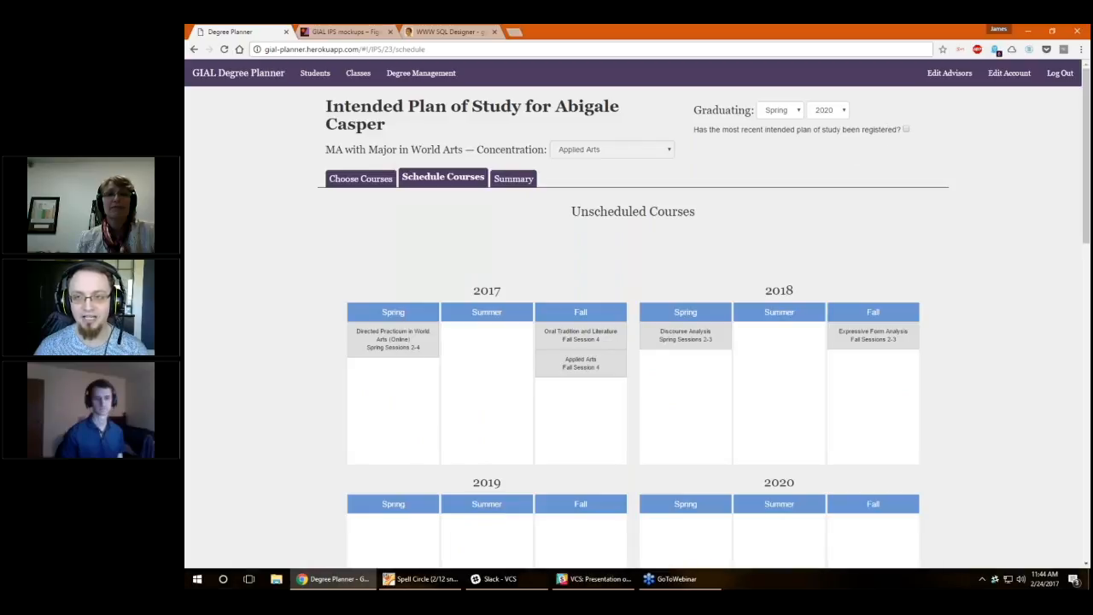
click(906, 130)
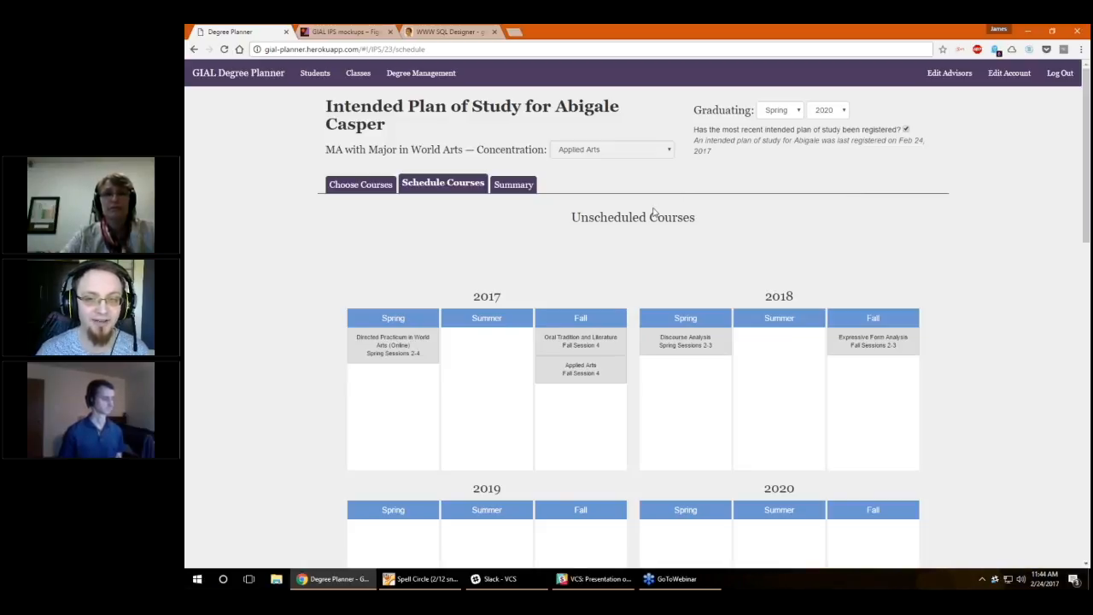
click(358, 74)
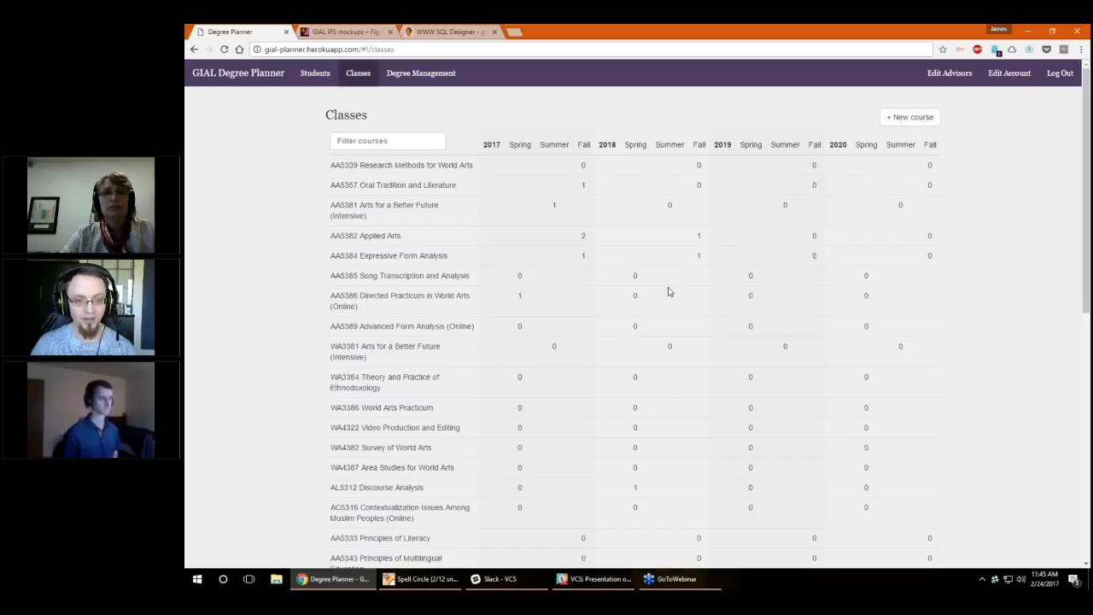
Mark the Spring 2018 class of AA5385 Song Transcription and Analysis as canceled and update the class
click(635, 279)
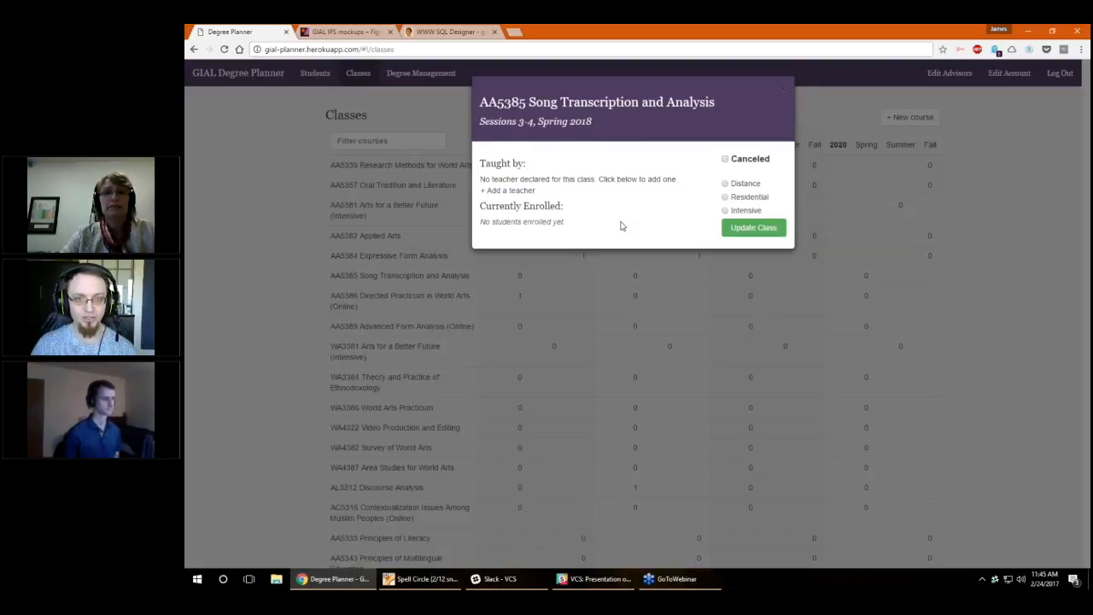
click(724, 160)
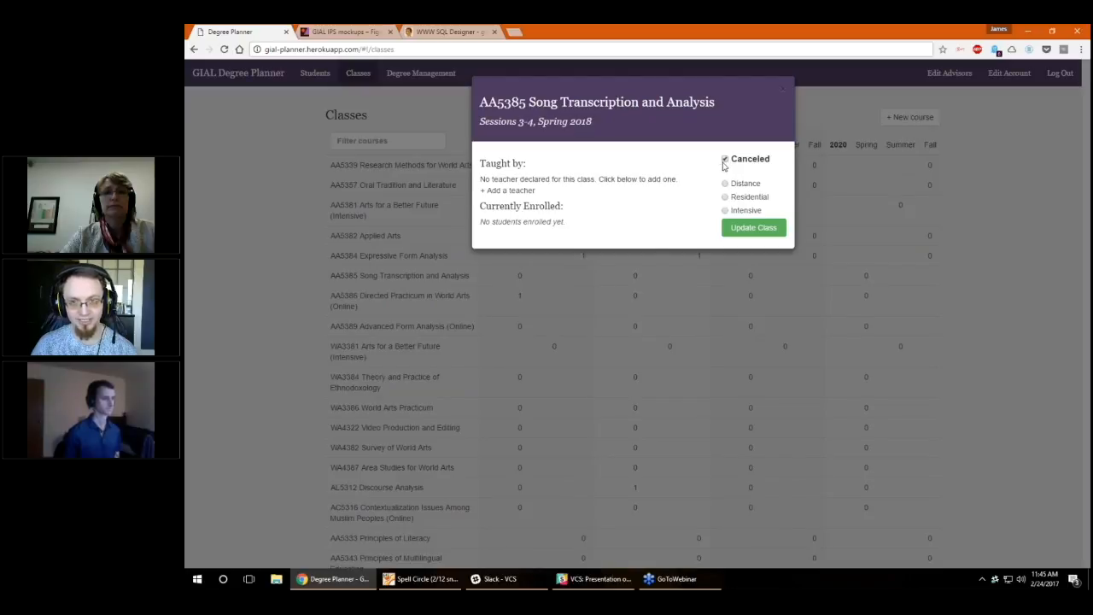
click(753, 227)
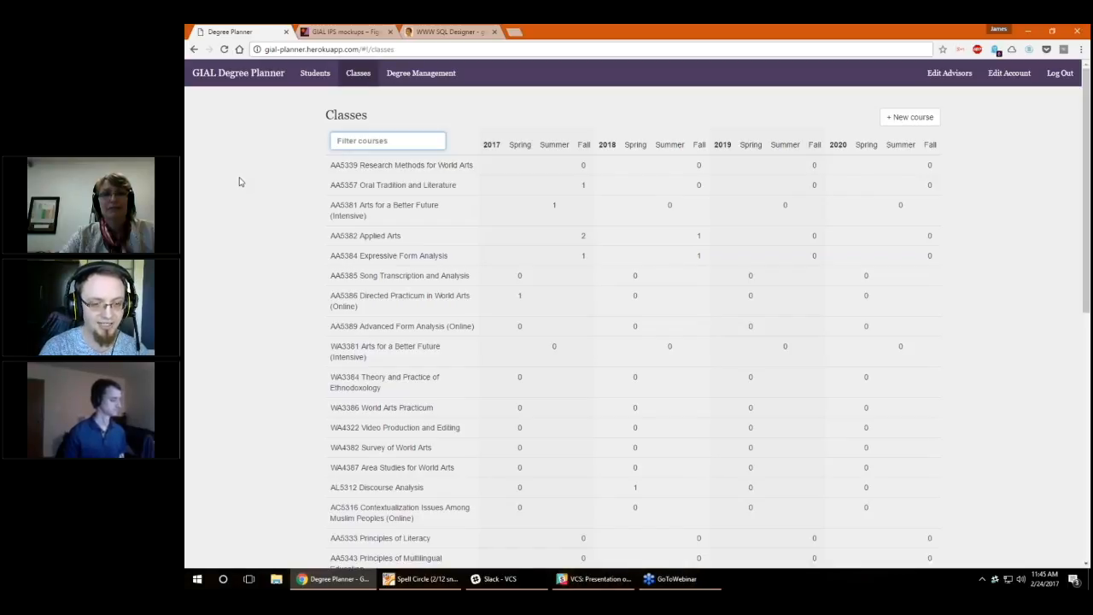
Filter the class list by "survey", then clear the filter to list all courses again
text(survey)
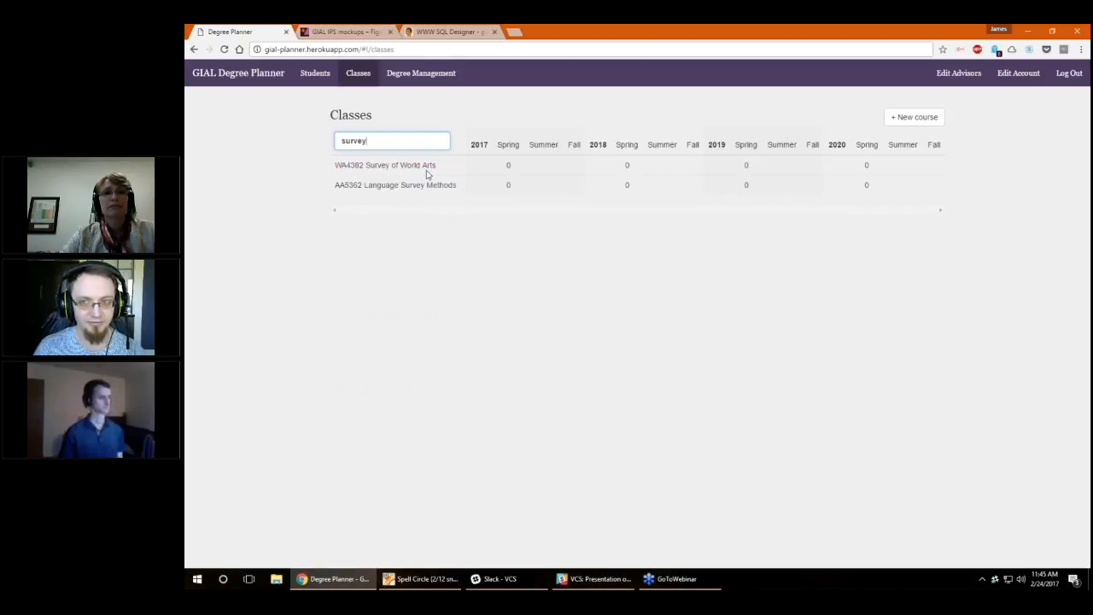
double_click(406, 140)
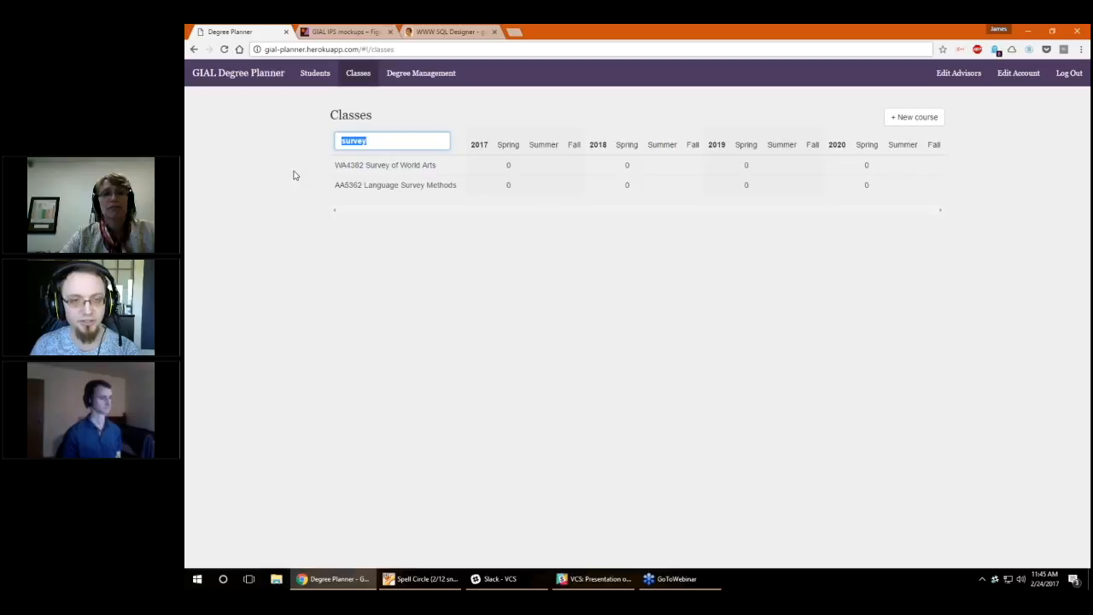
key(BackSpace)
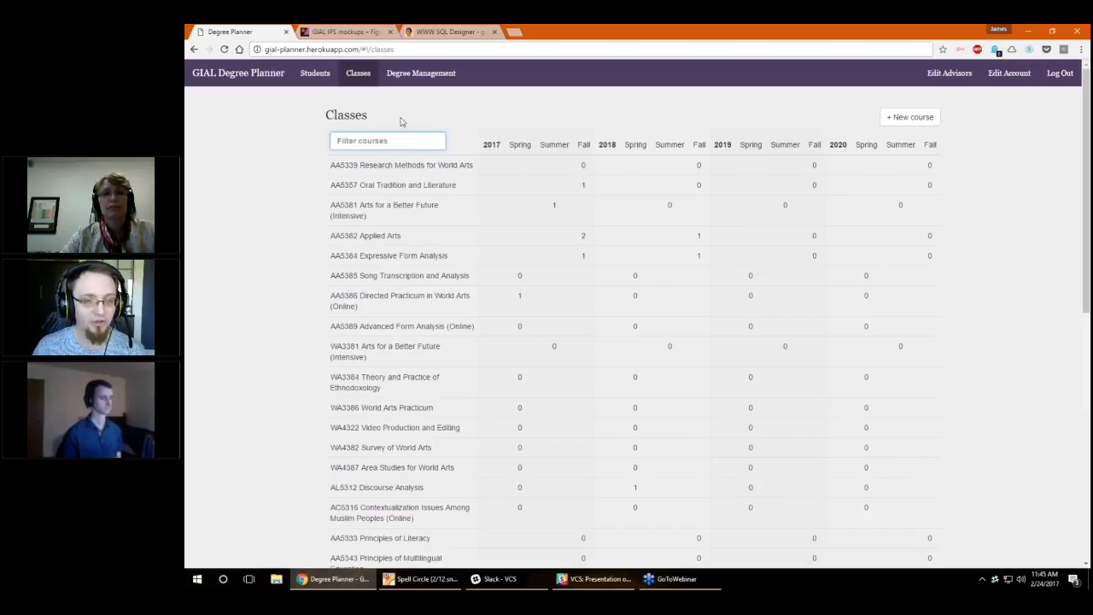
Open the MA with Major in World Arts degree for editing
click(393, 73)
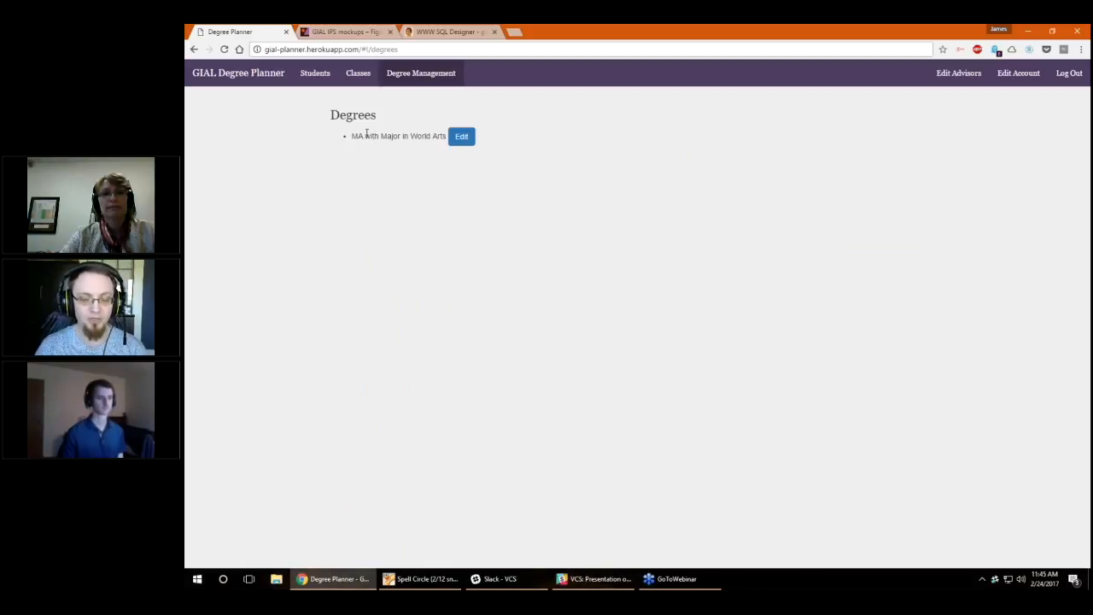
click(461, 136)
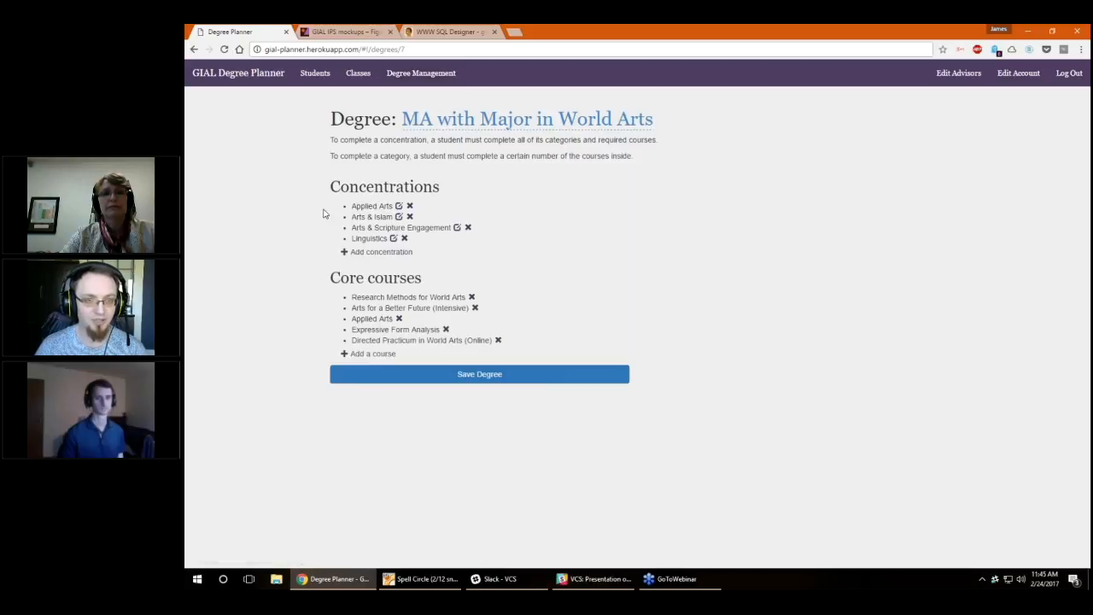
click(498, 121)
click(446, 120)
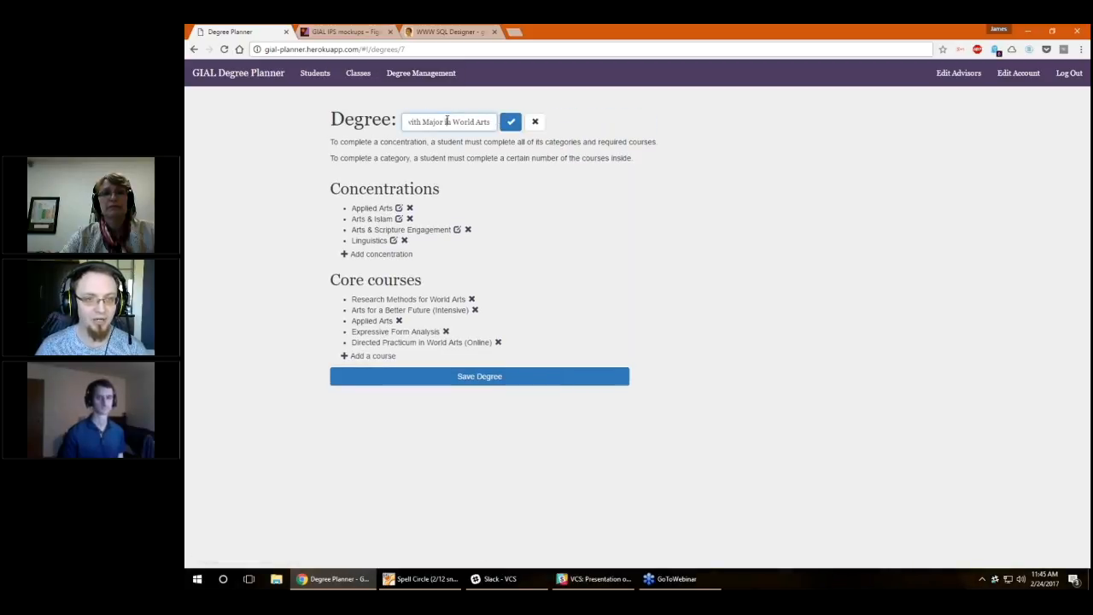
key(Home)
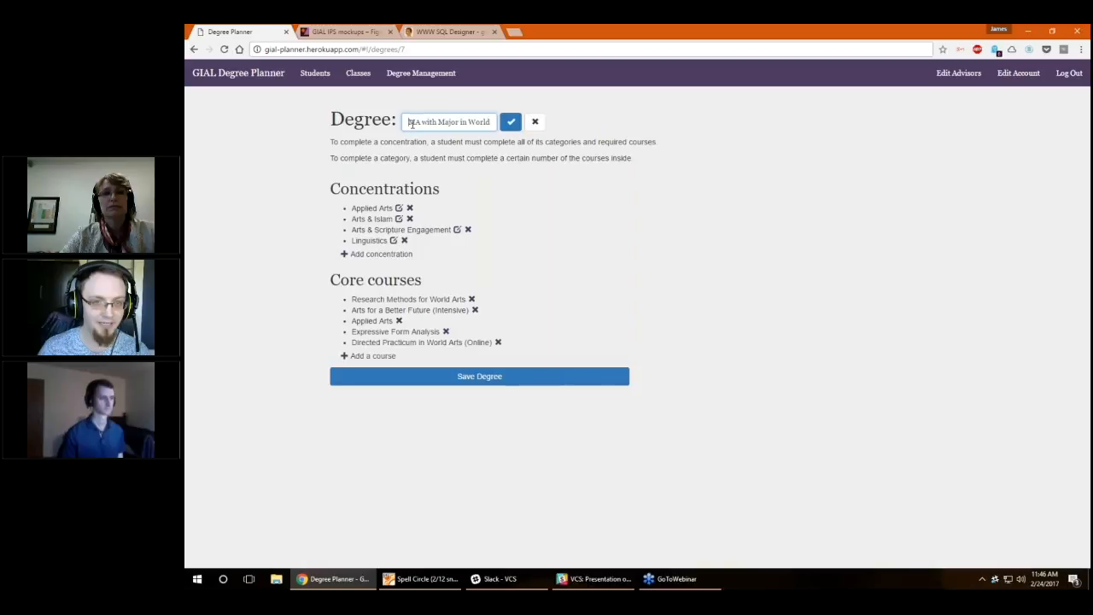
click(534, 121)
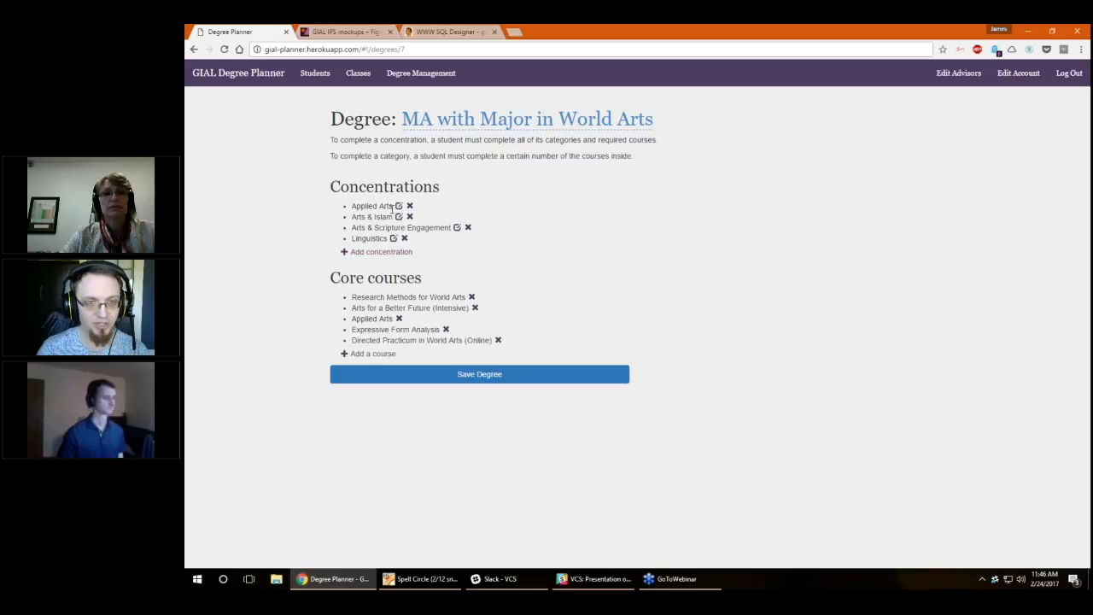
Check the concentration choices in the Applied Arts student's intended plan of study in a separate tab, and return to the degree editor
right_click(315, 77)
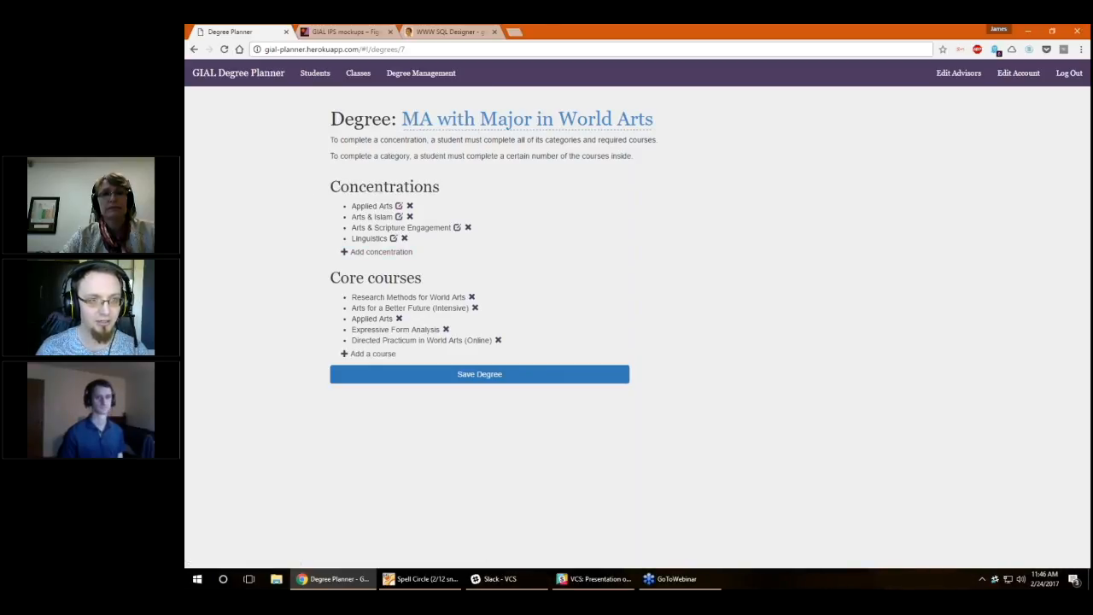
click(343, 85)
click(350, 30)
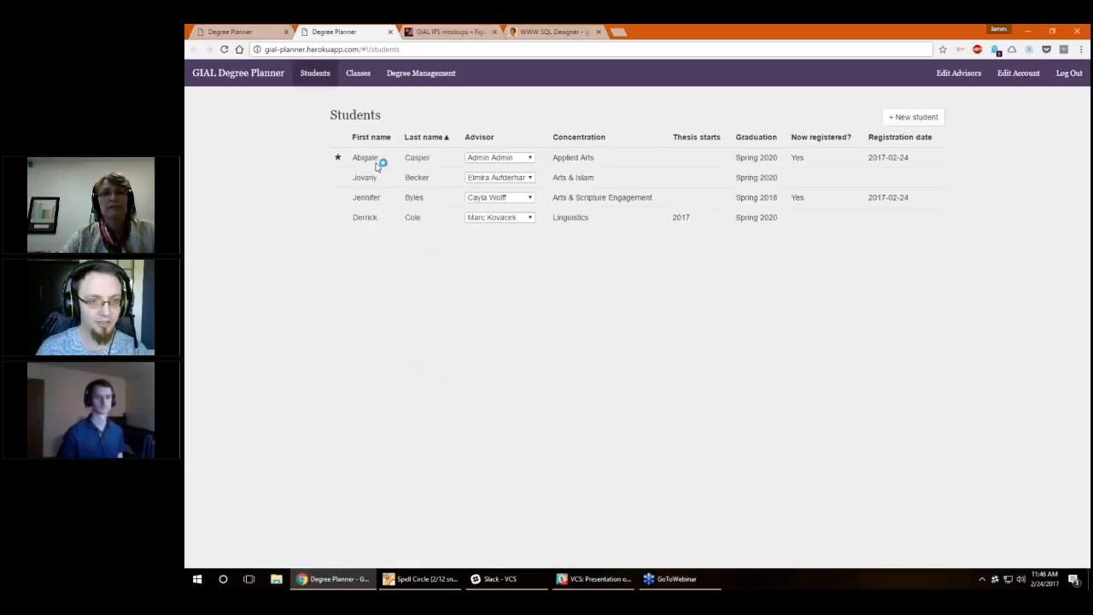
click(379, 164)
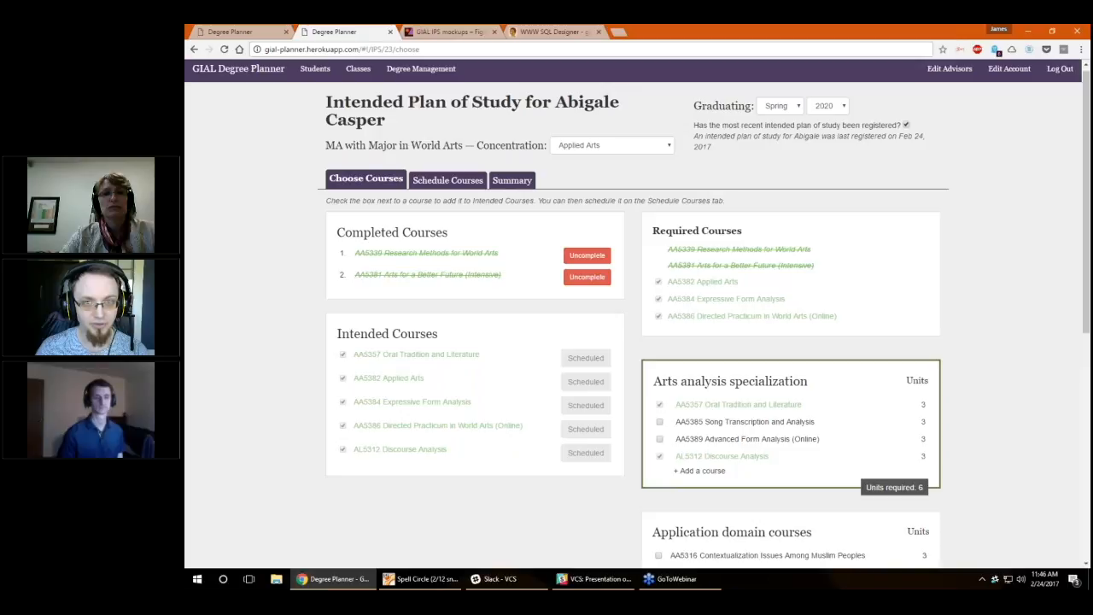
click(607, 151)
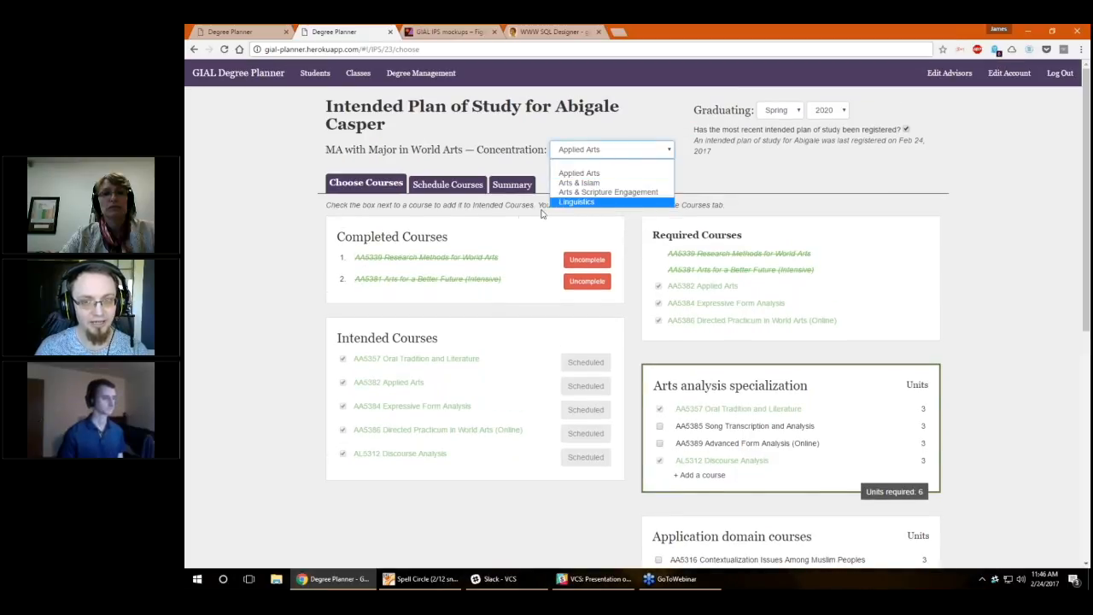
click(224, 31)
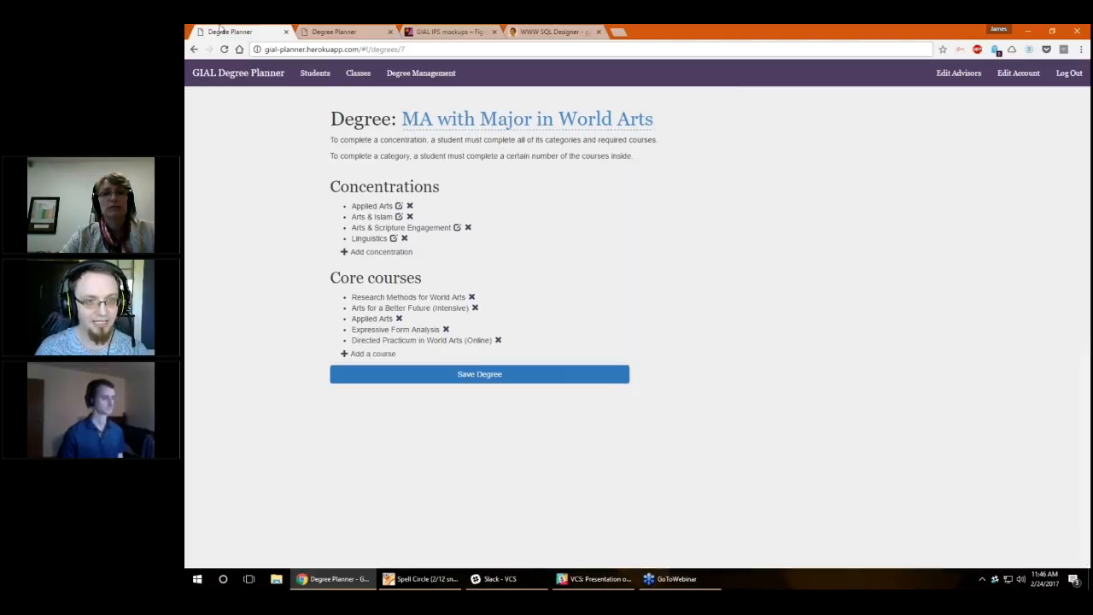
Open the Applied Arts concentration for editing and set the required units of Arts analysis specialization to 9
click(398, 207)
scroll(726, 272, down, 1)
scroll(726, 272, down, 1)
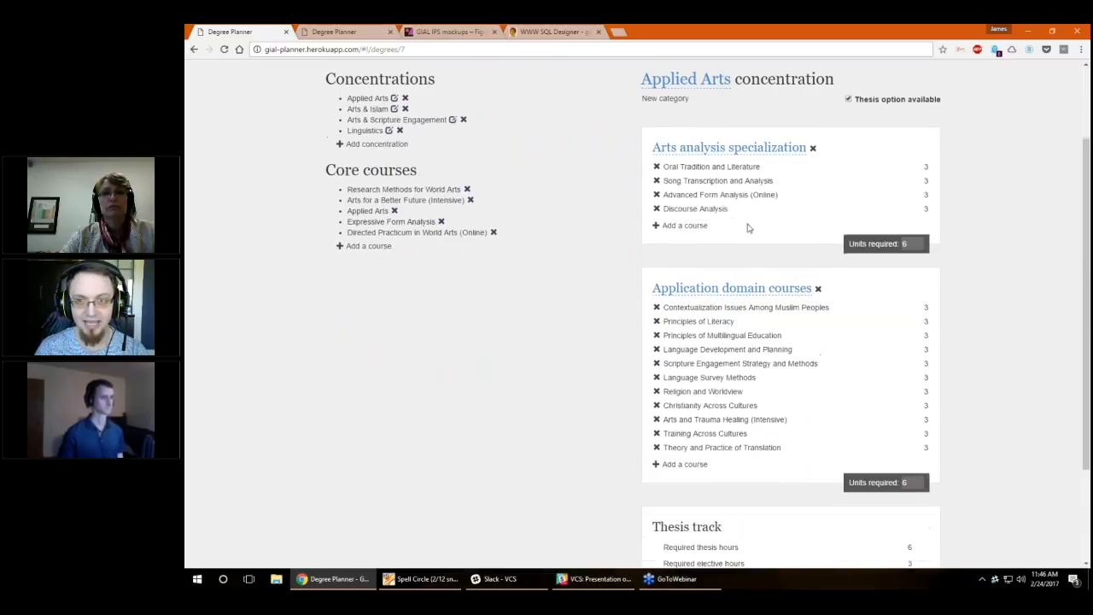
scroll(846, 223, up, 1)
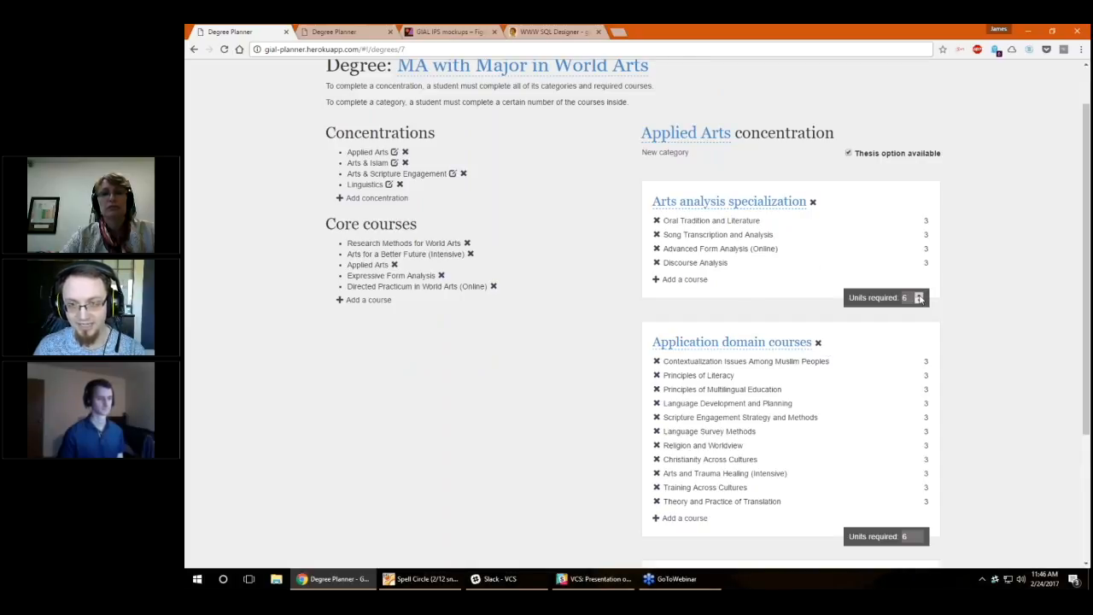
click(919, 296)
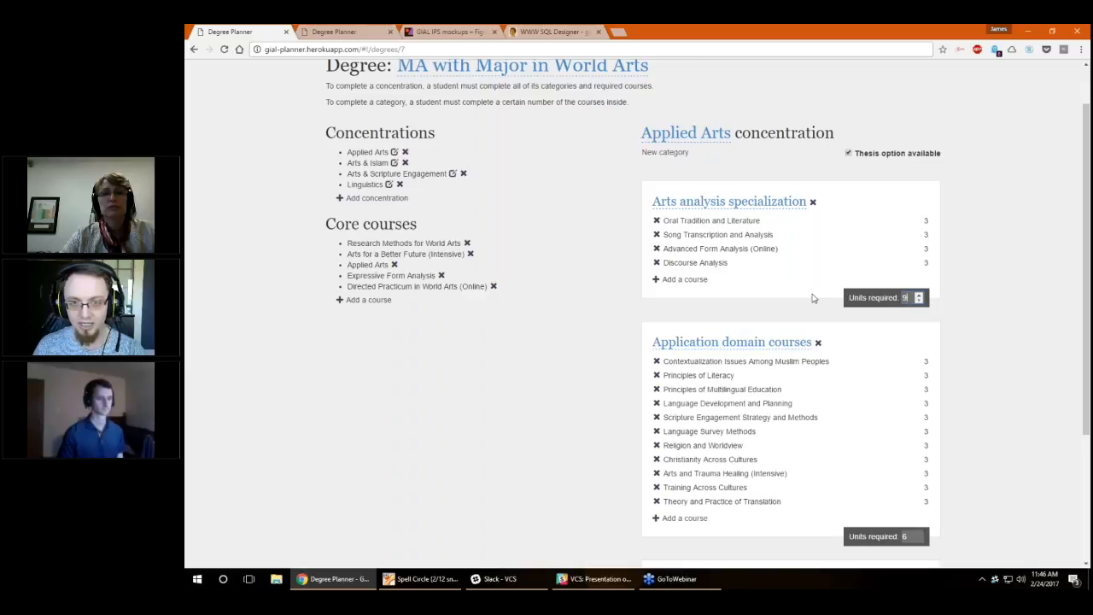
Add AA5384 Expressive Form Analysis to the Arts analysis specialization category, and save the concentration and the degree
click(689, 280)
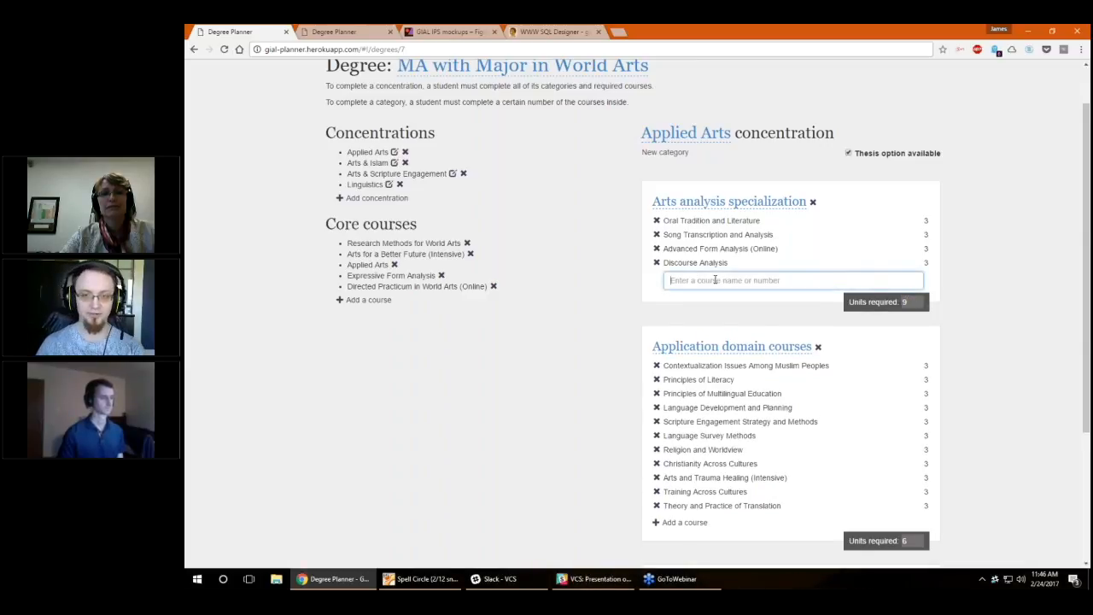
text(aa)
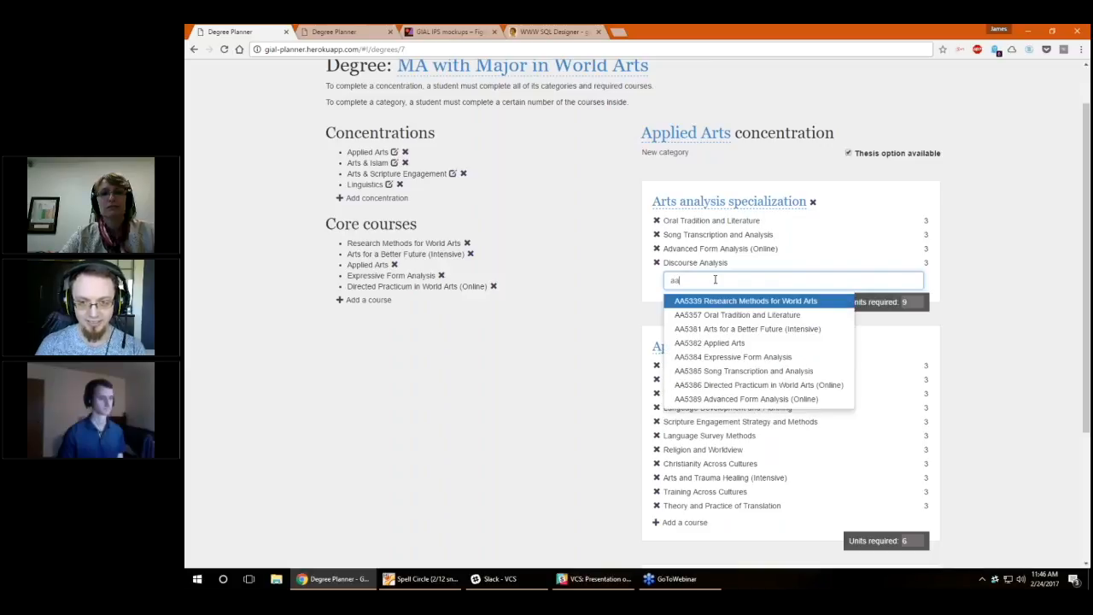
click(760, 358)
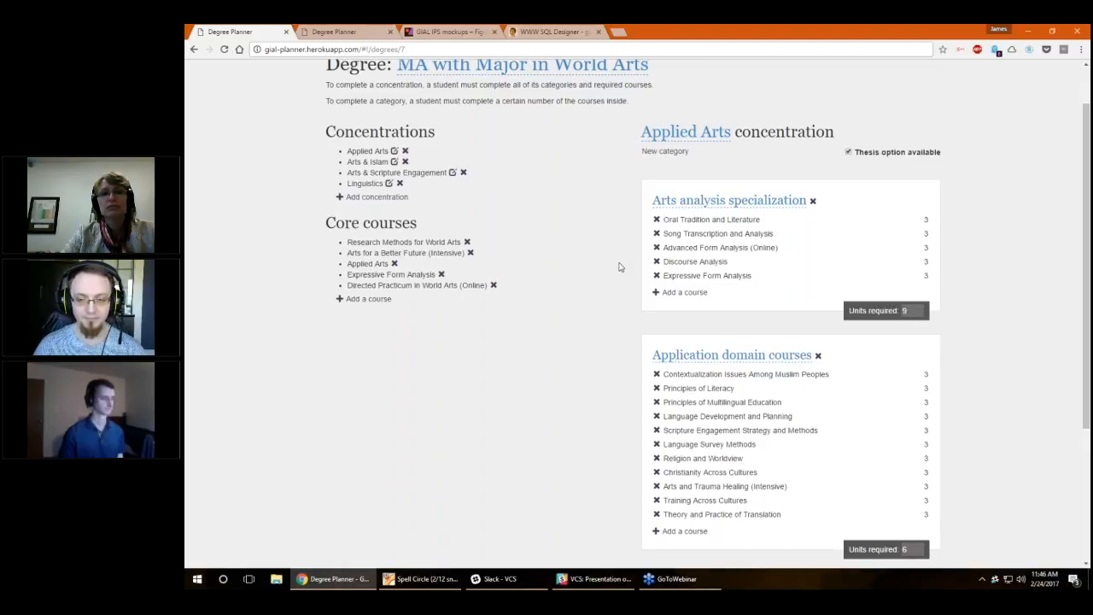
scroll(622, 265, down, 3)
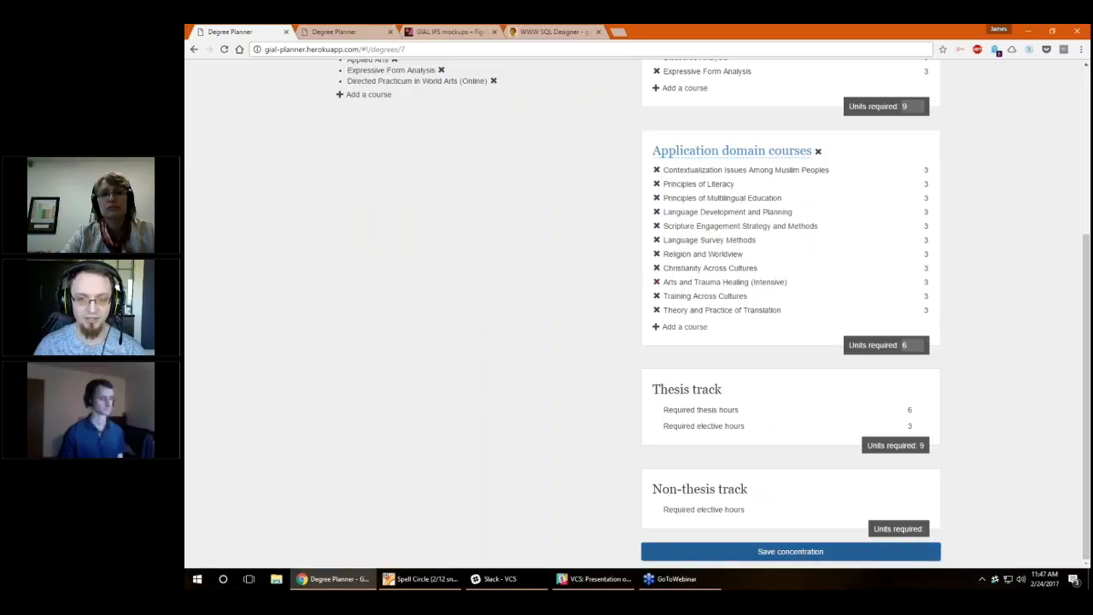
click(806, 553)
click(499, 381)
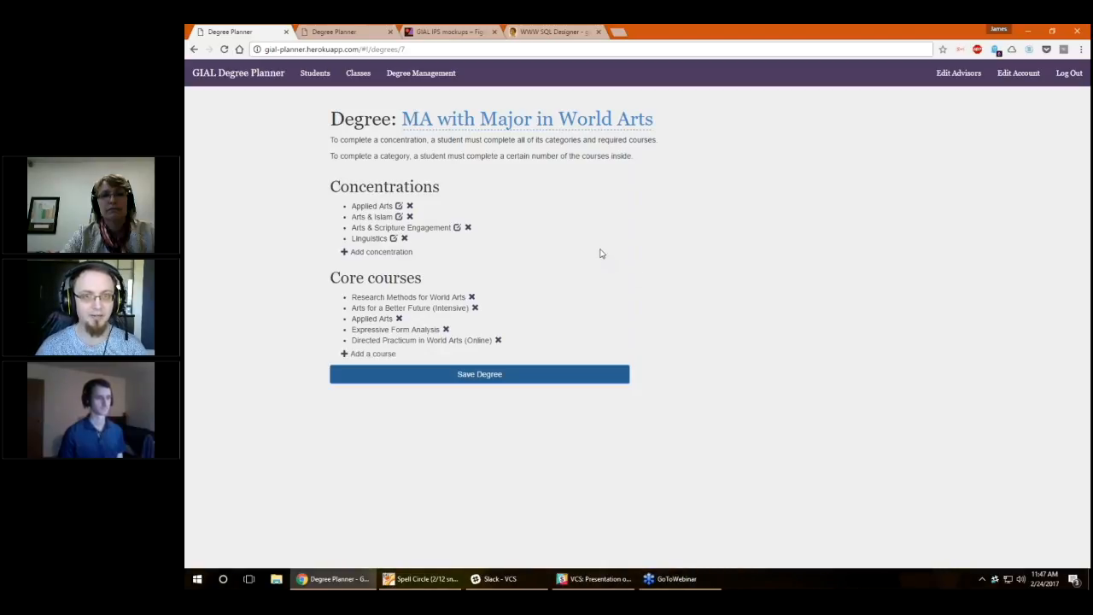
key(ctrl+Tab)
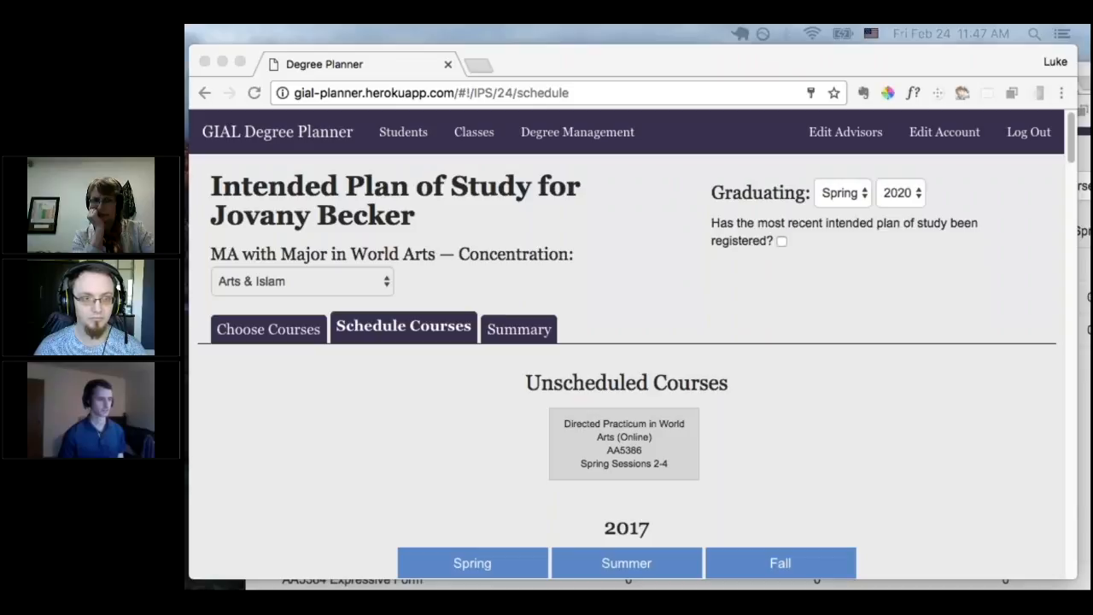
click(571, 75)
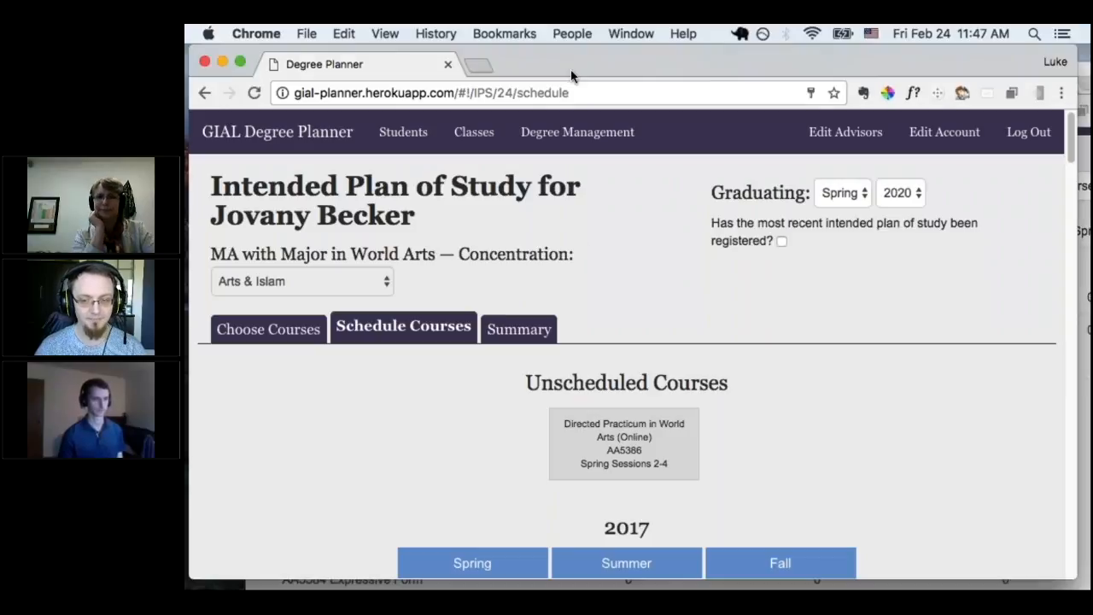
drag(573, 74, 603, 67)
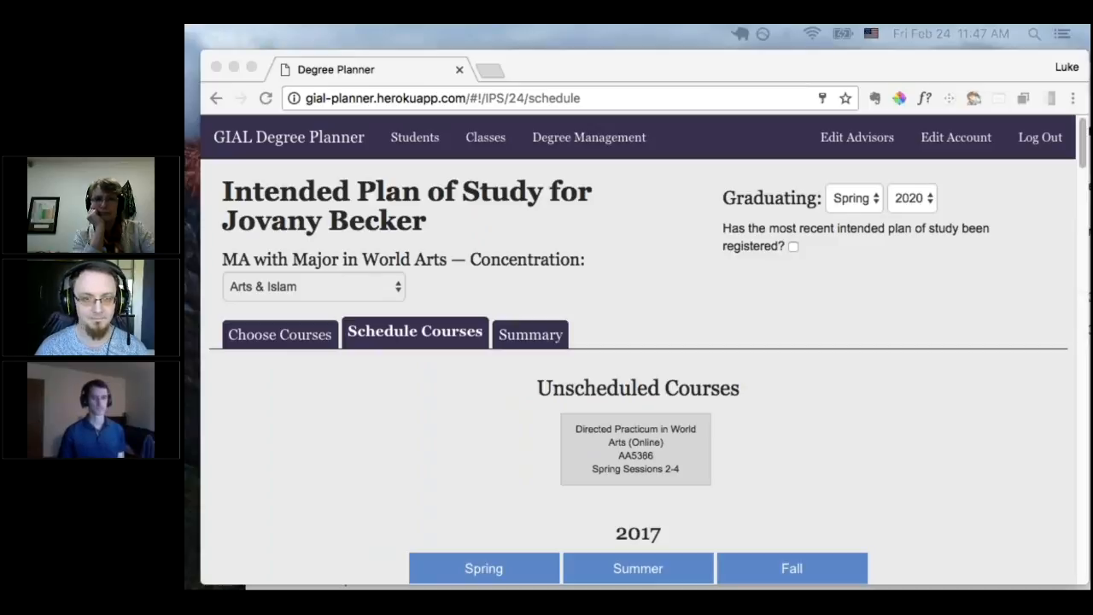
drag(582, 63, 581, 70)
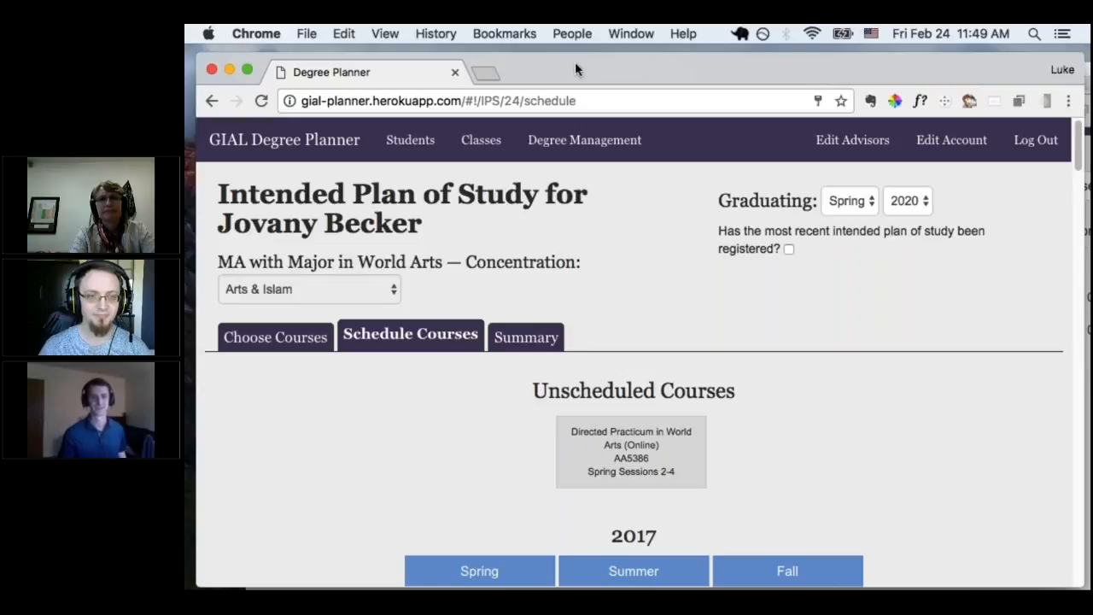
drag(576, 64, 569, 63)
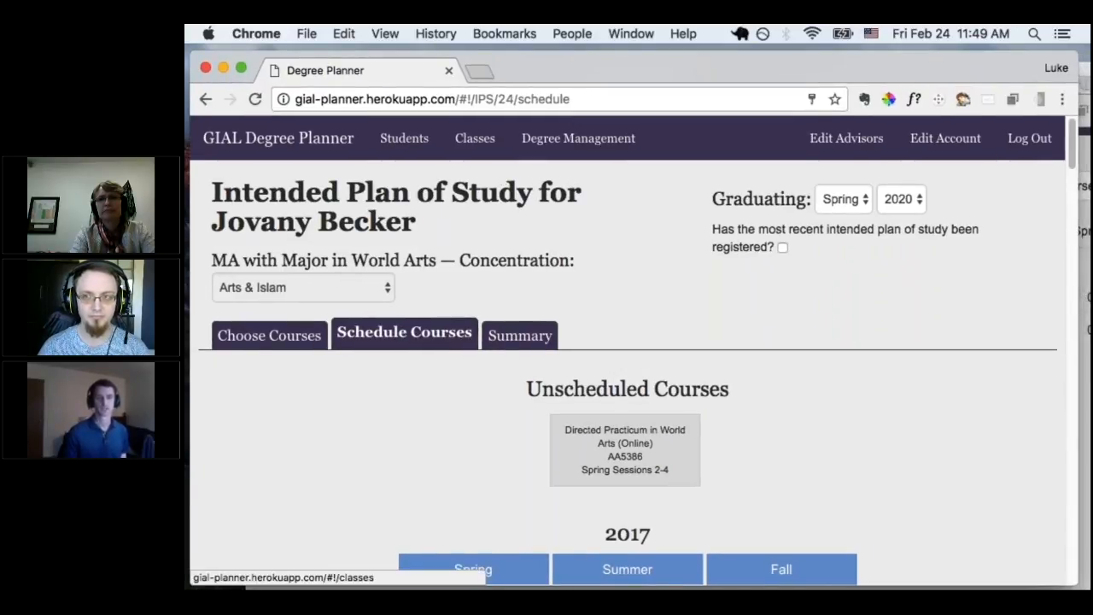
Open the class list and look over the enrollment of the courses by term
click(477, 144)
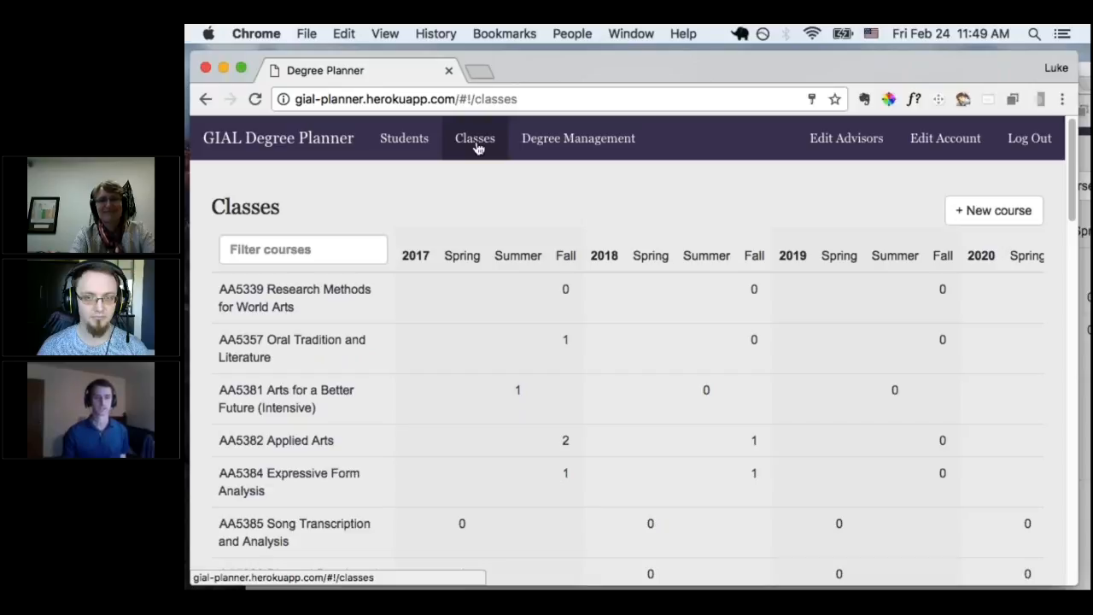
scroll(310, 297, down, 1)
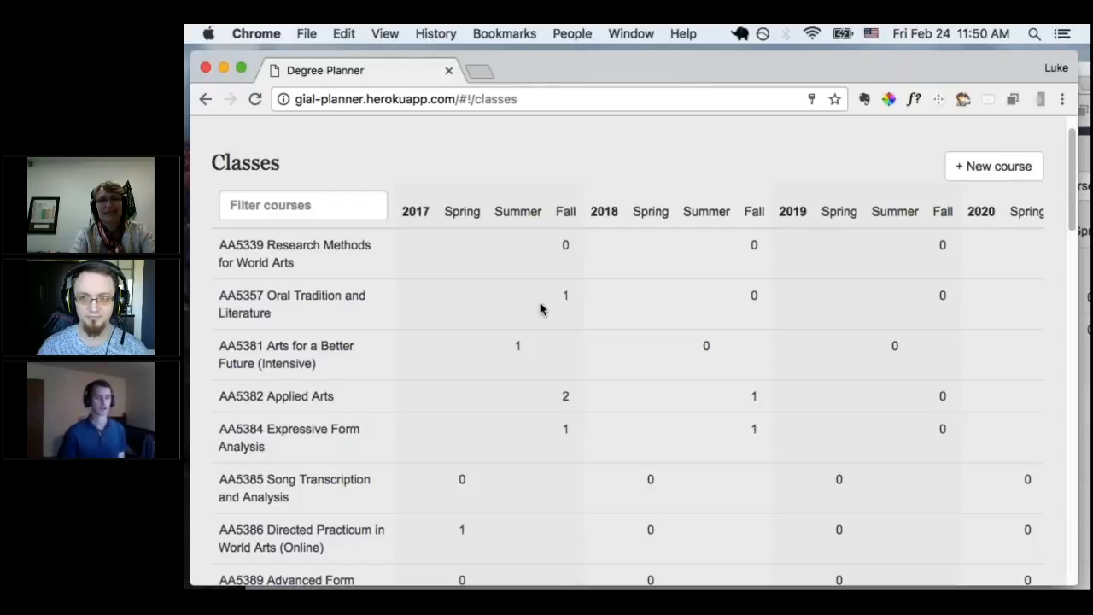
scroll(525, 290, up, 1)
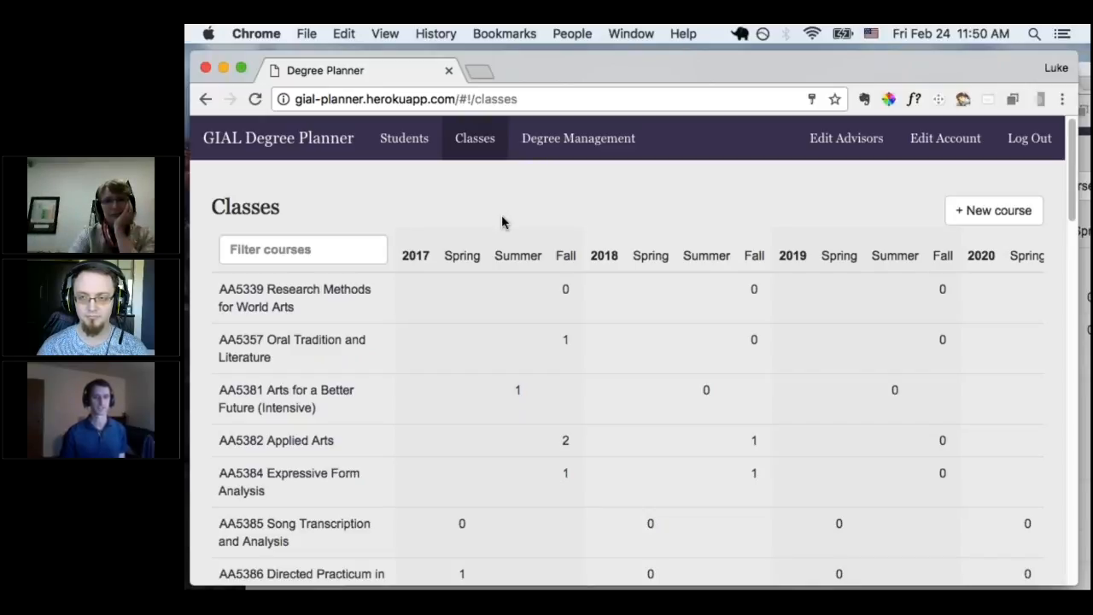
Open the Applied Arts student's course schedule and move Directed Practicum in World Arts (Online) from Spring 2017 back to the unscheduled courses
click(424, 142)
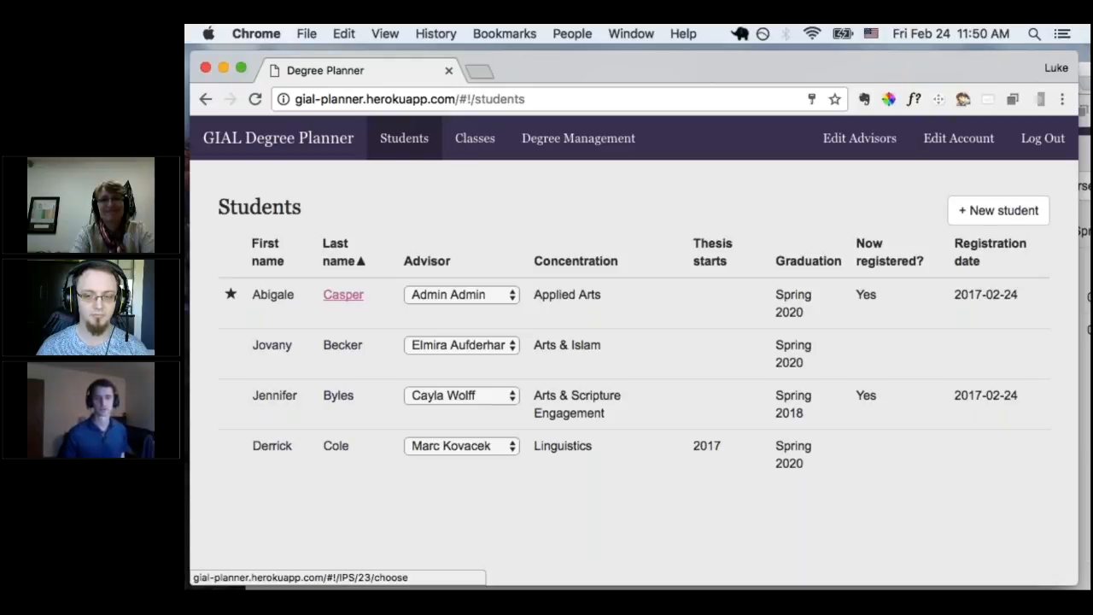
click(343, 294)
click(422, 340)
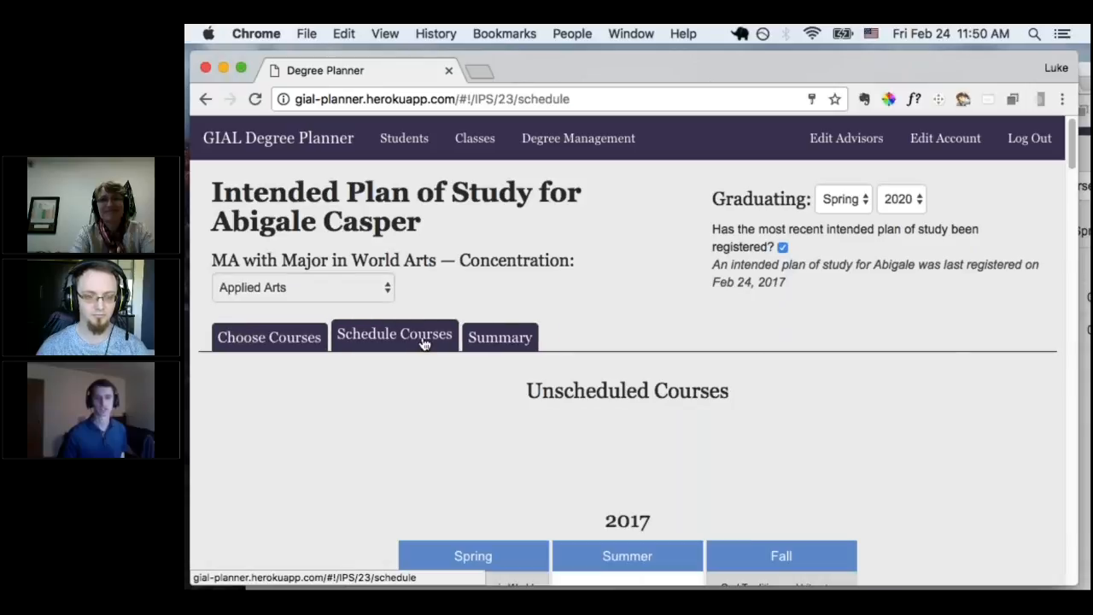
scroll(400, 331, down, 5)
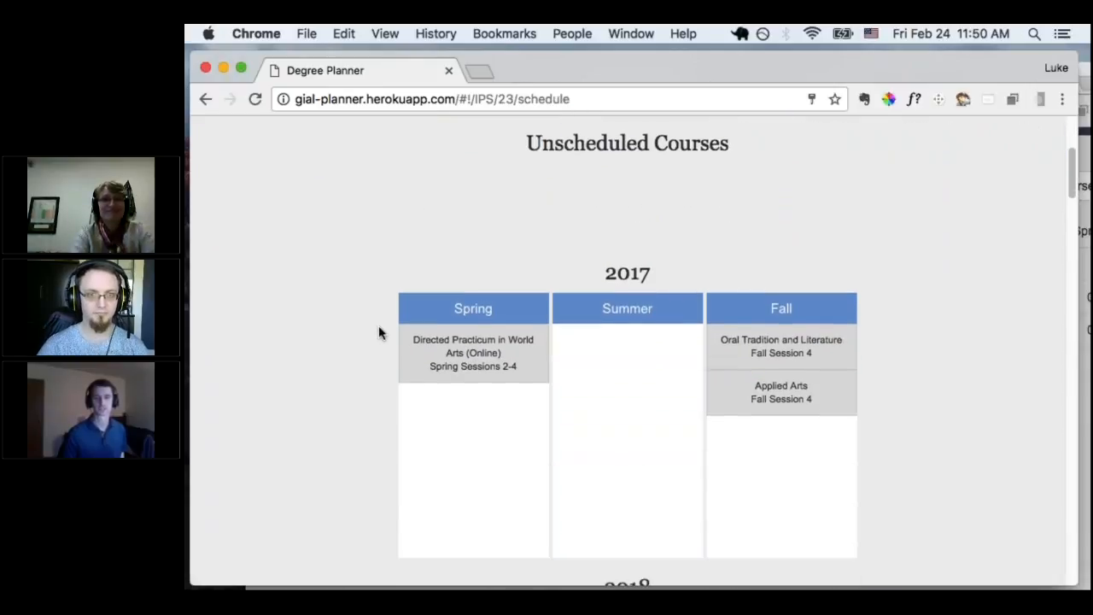
scroll(379, 333, down, 4)
scroll(377, 324, up, 1)
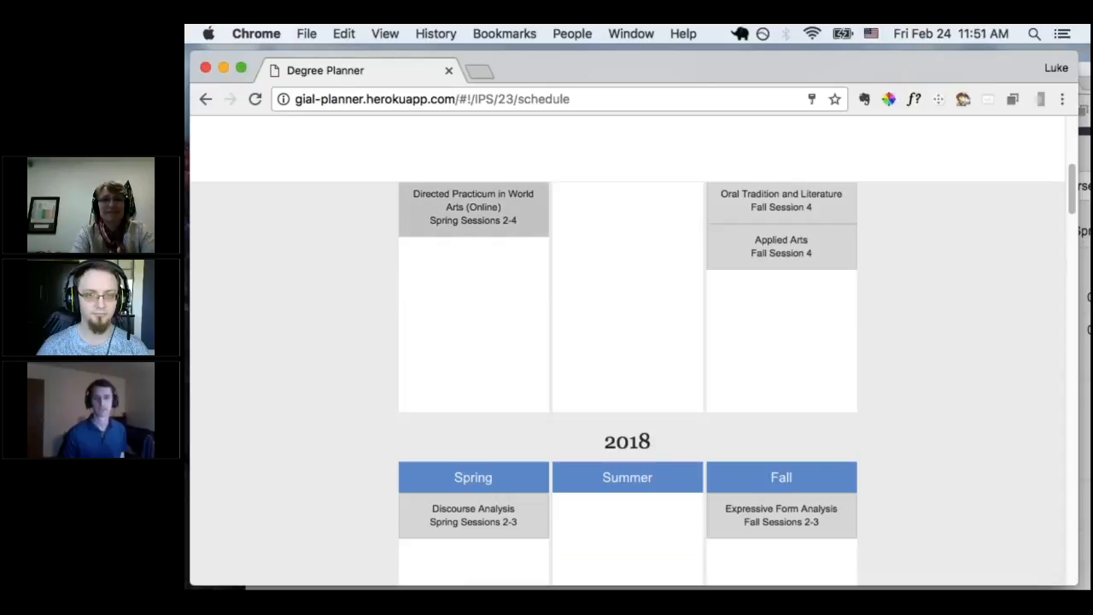
scroll(398, 220, up, 1)
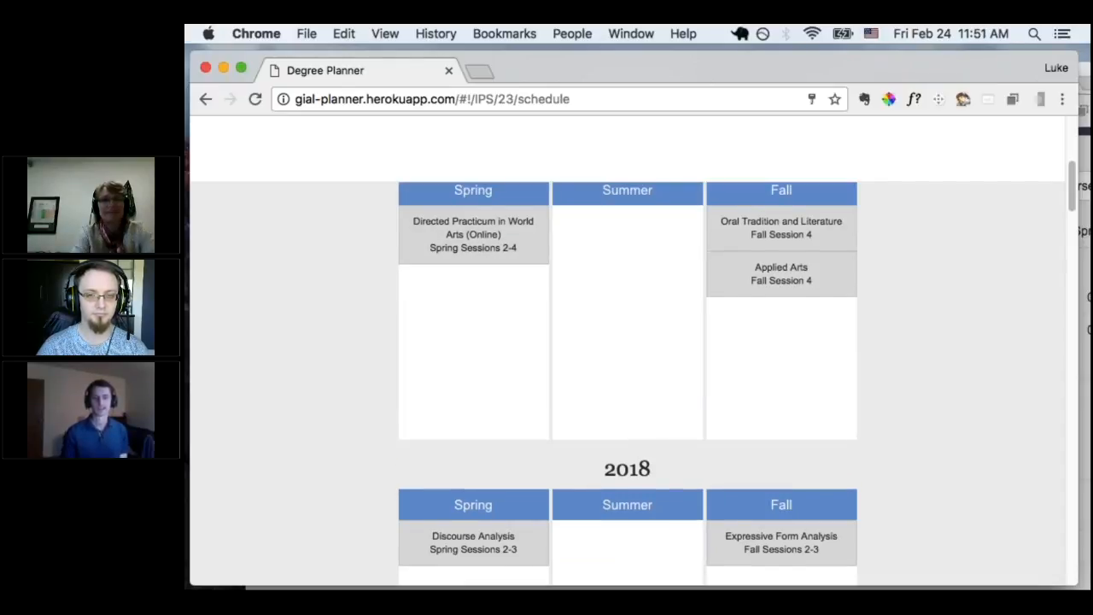
scroll(480, 260, up, 1)
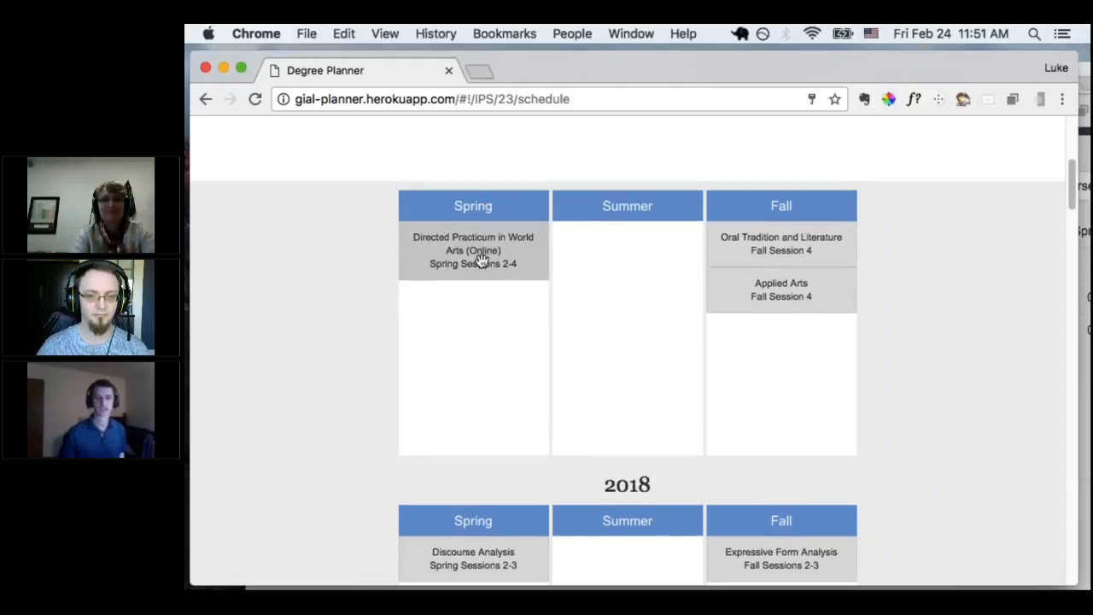
drag(480, 260, 459, 158)
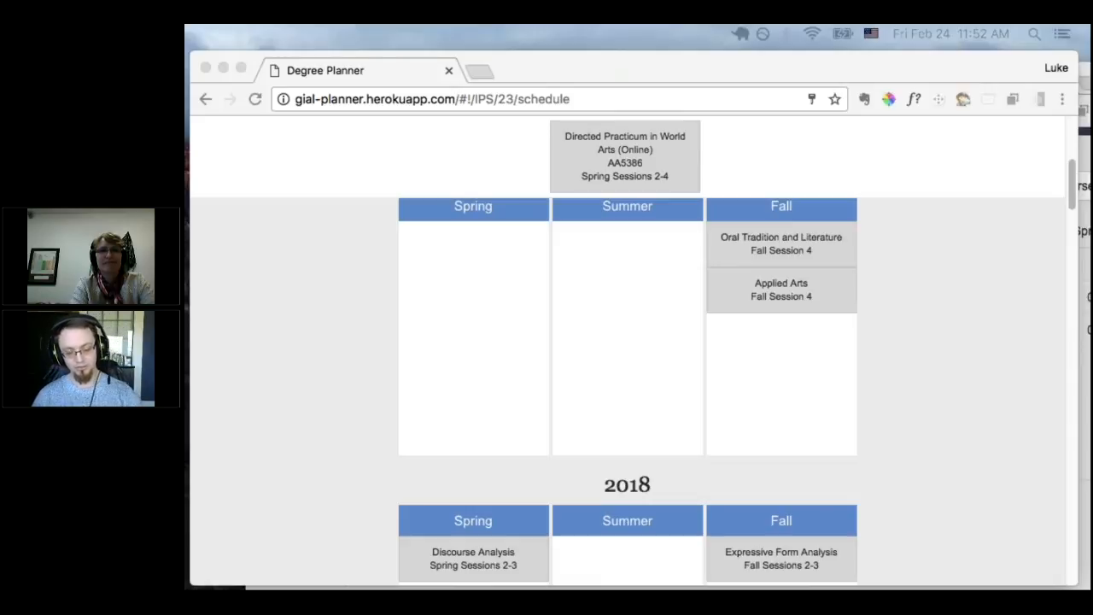
scroll(415, 256, up, 3)
scroll(416, 259, up, 1)
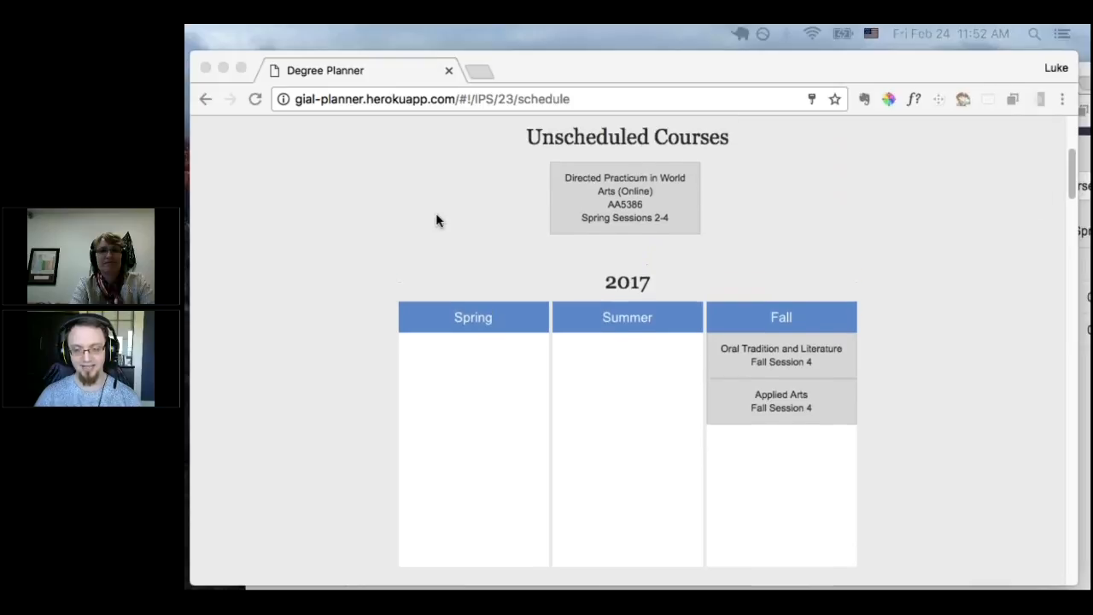